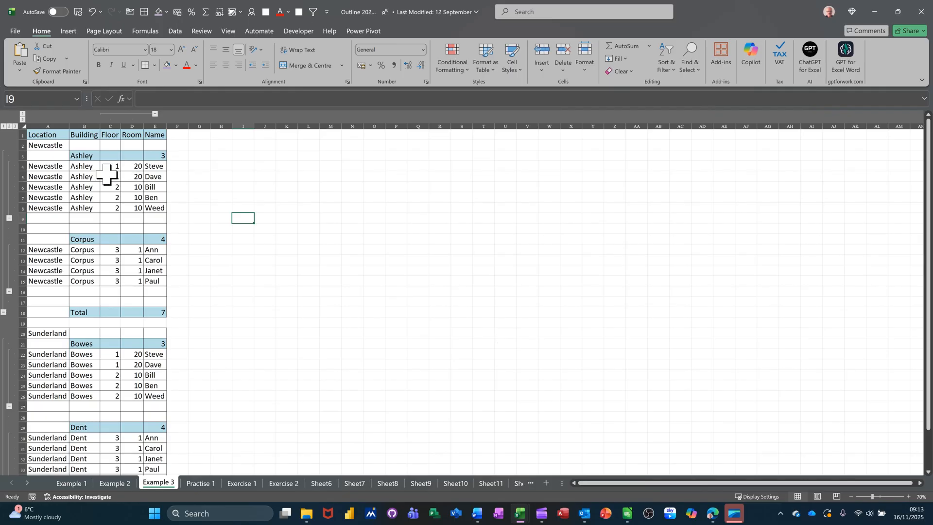
Examine the Example 3 outline by collapsing its columns and rows through each level and restoring full detail
scroll(107, 175, "down", 8)
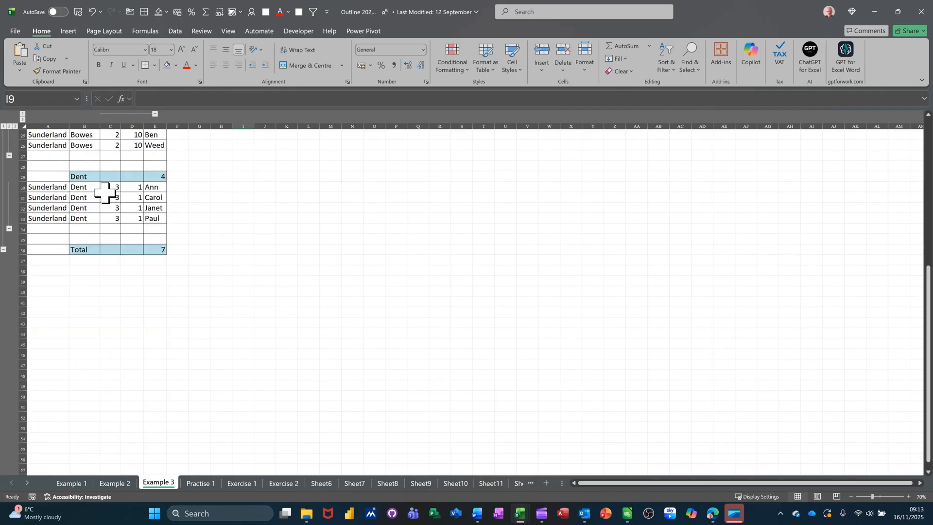
scroll(105, 193, "up", 8)
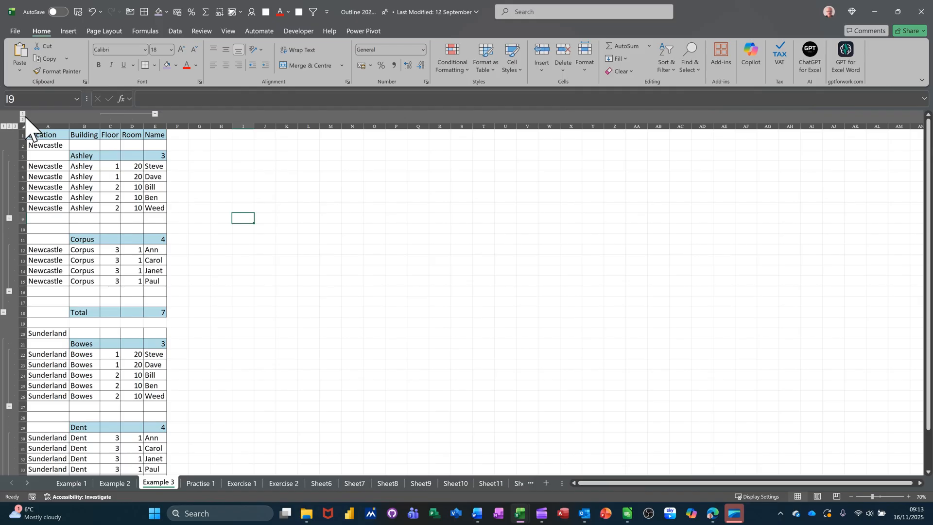
left_click(23, 115)
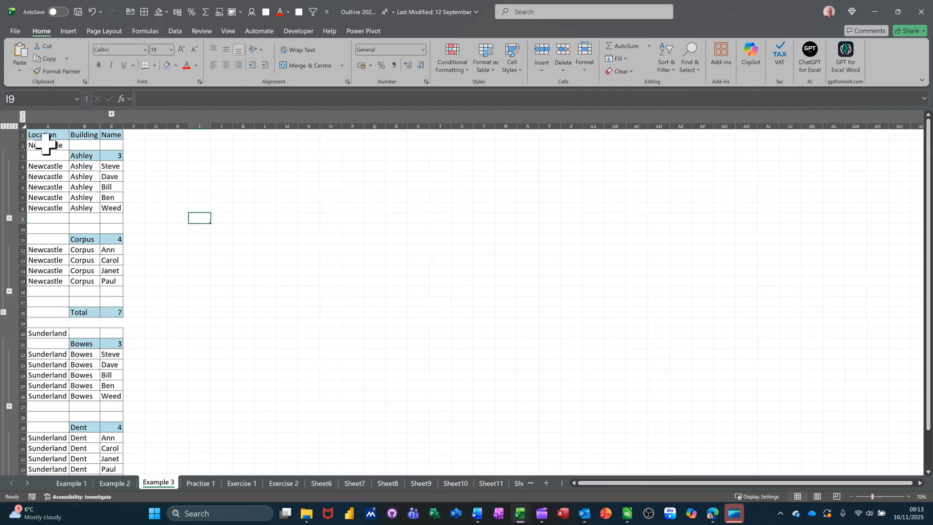
left_click(9, 126)
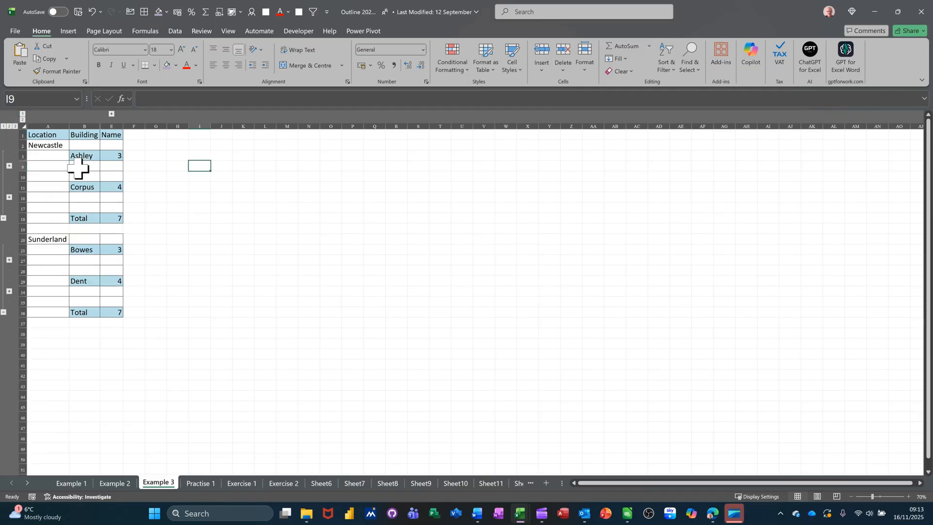
left_click(4, 127)
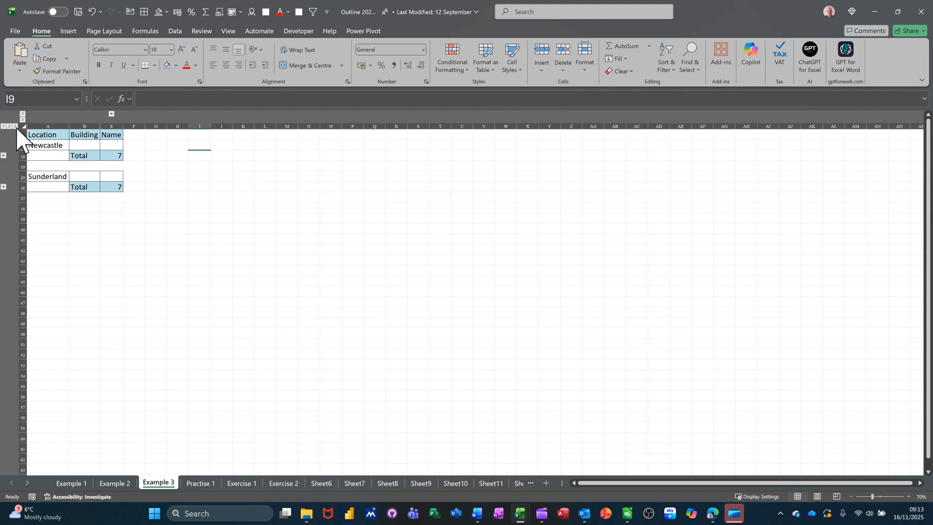
left_click(15, 126)
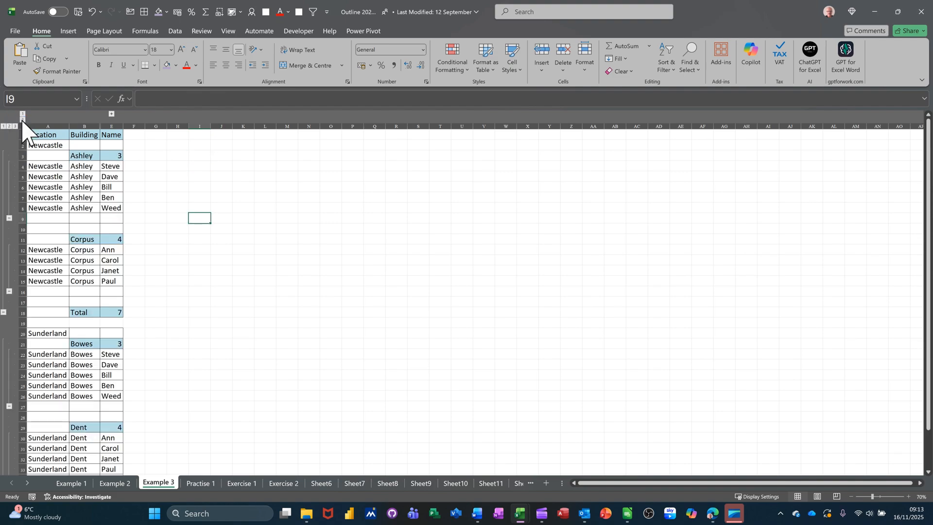
left_click(23, 119)
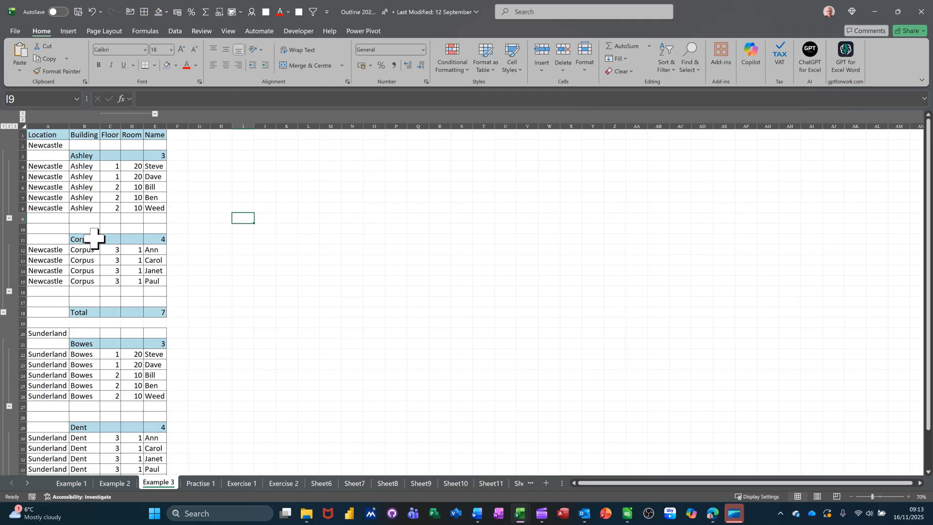
On the Practise 1 sheet, group the Retail North and South rows 3 to 4 and collapse that group
left_click(200, 483)
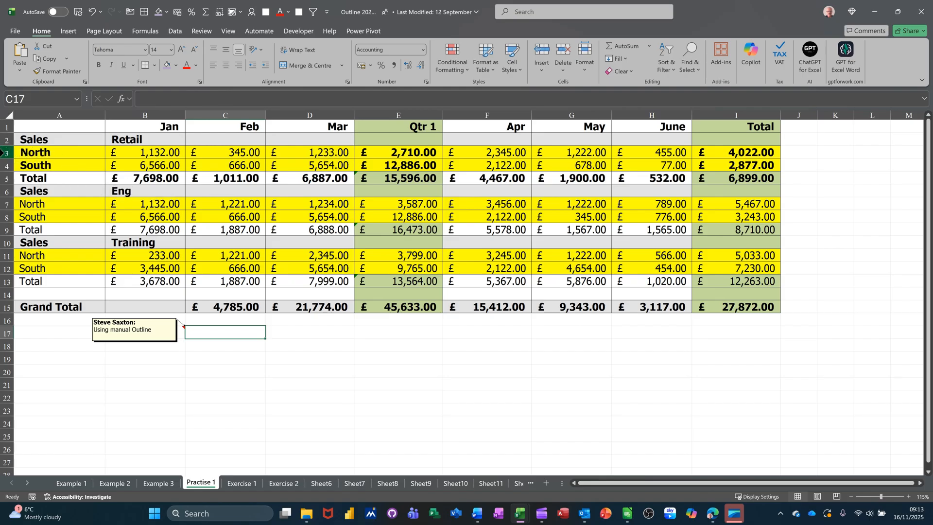
left_click_drag(4, 152, 4, 165)
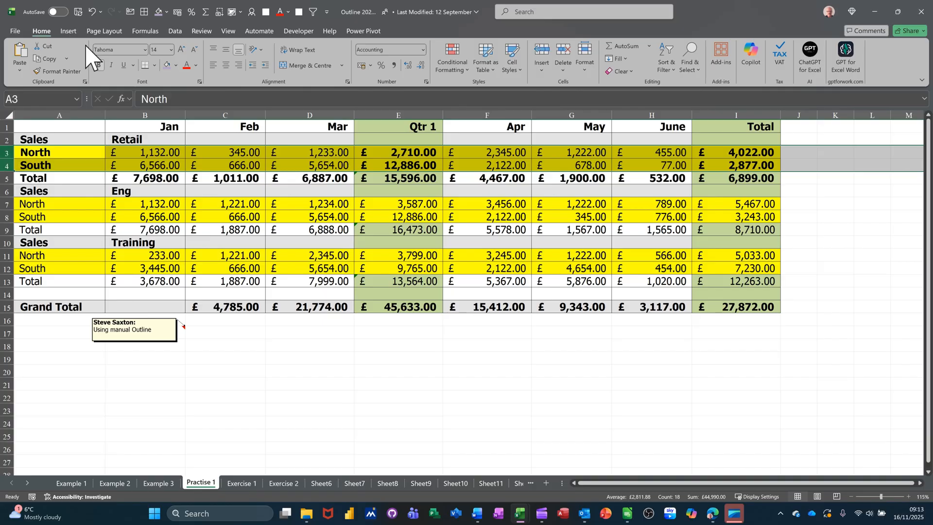
left_click(179, 33)
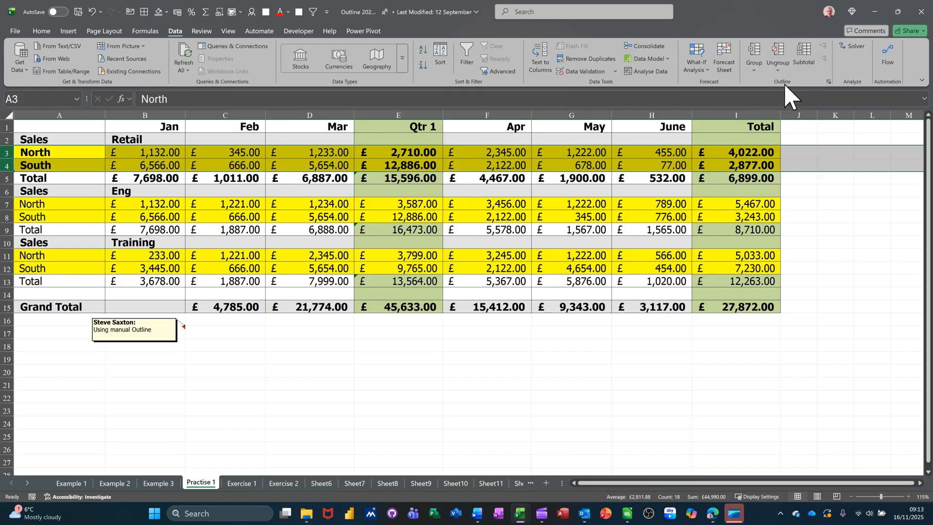
left_click(756, 53)
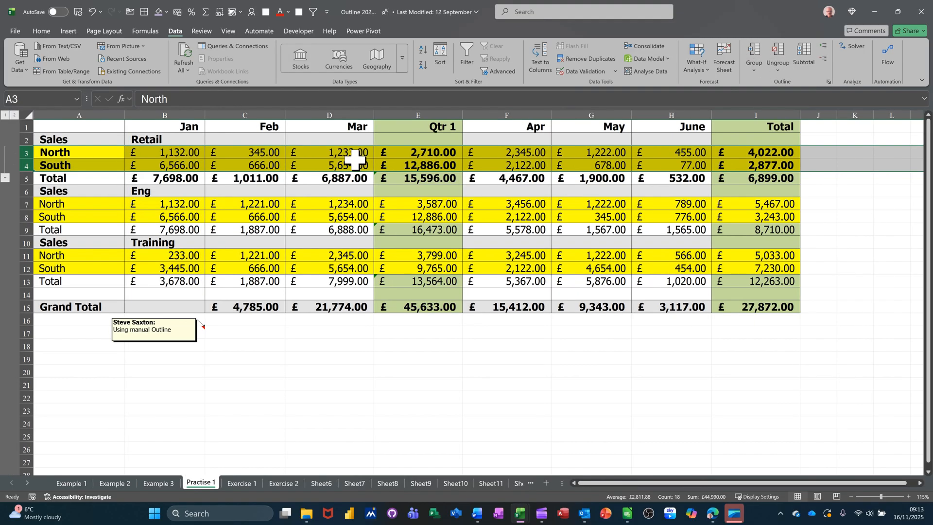
left_click(4, 178)
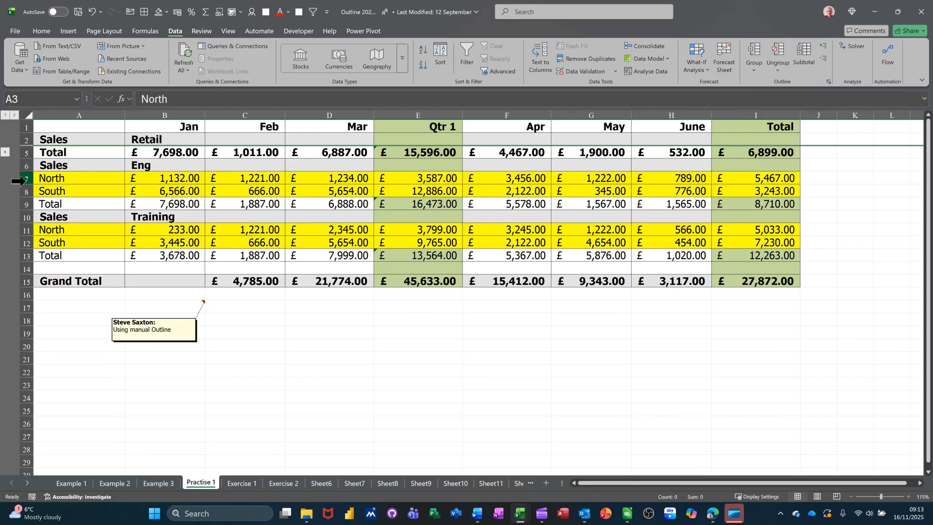
Group the Eng North and South rows 7 to 8 and the Training rows 11 to 12
left_click(17, 165)
left_click_drag(16, 178, 16, 191)
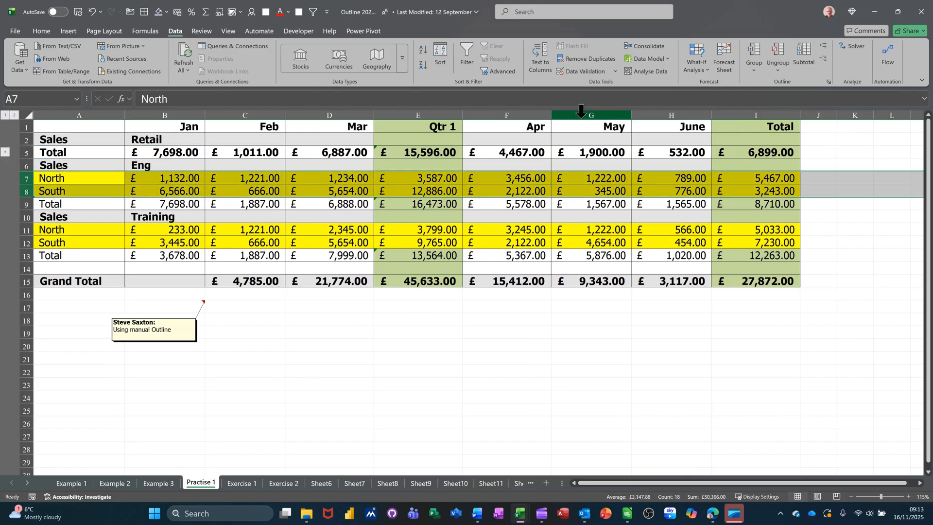
left_click(755, 54)
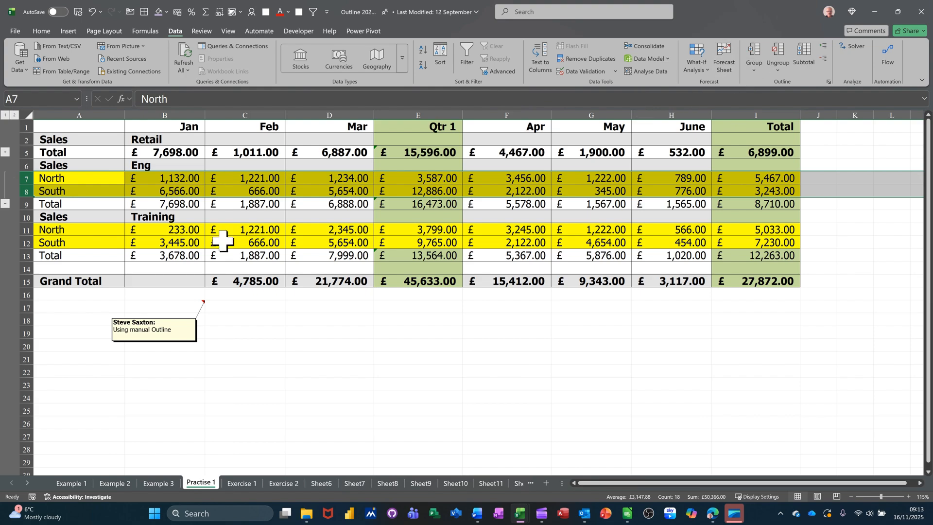
left_click_drag(24, 230, 24, 244)
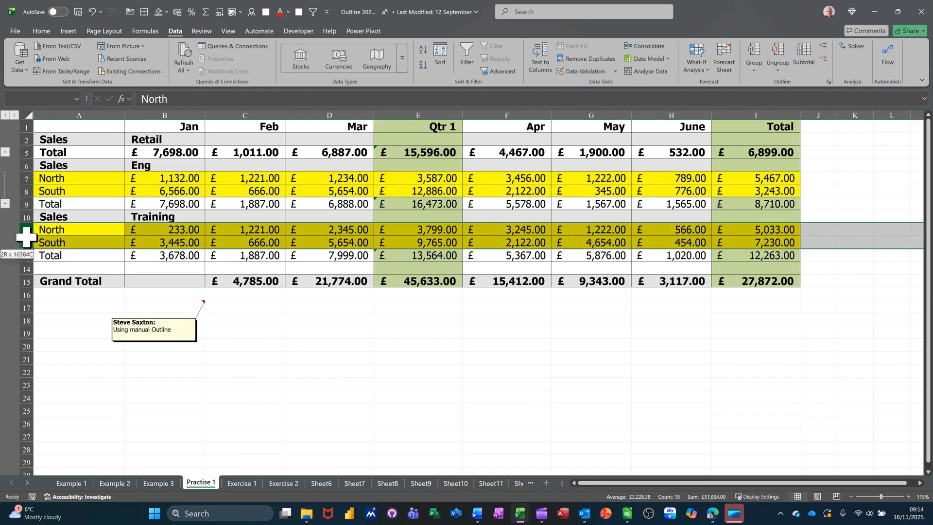
left_click(754, 53)
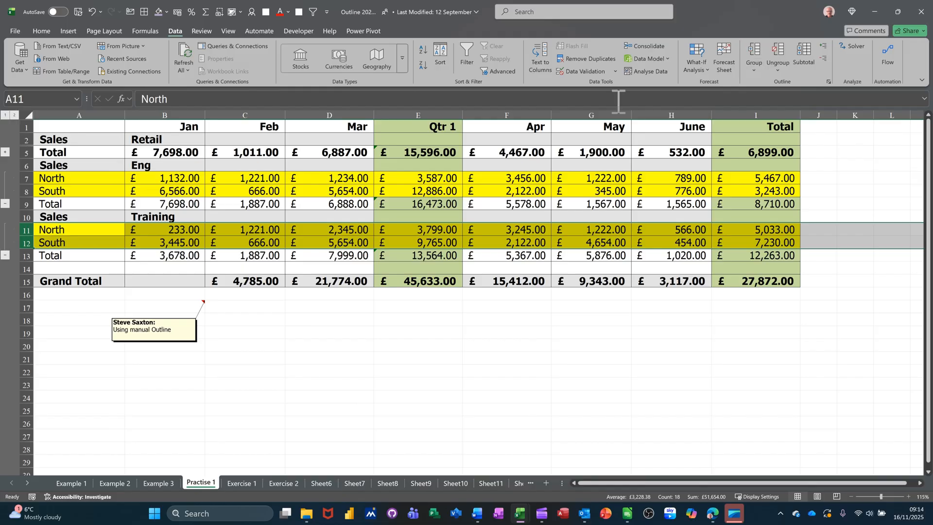
Group the Jan to Mar columns B:D and the Apr to June columns F:H as separate column groups
left_click_drag(166, 108, 350, 116)
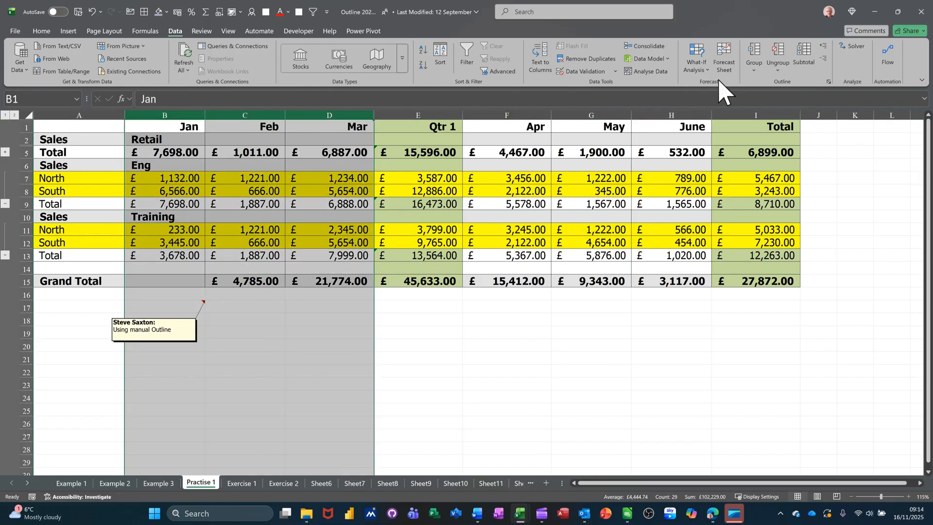
left_click(759, 55)
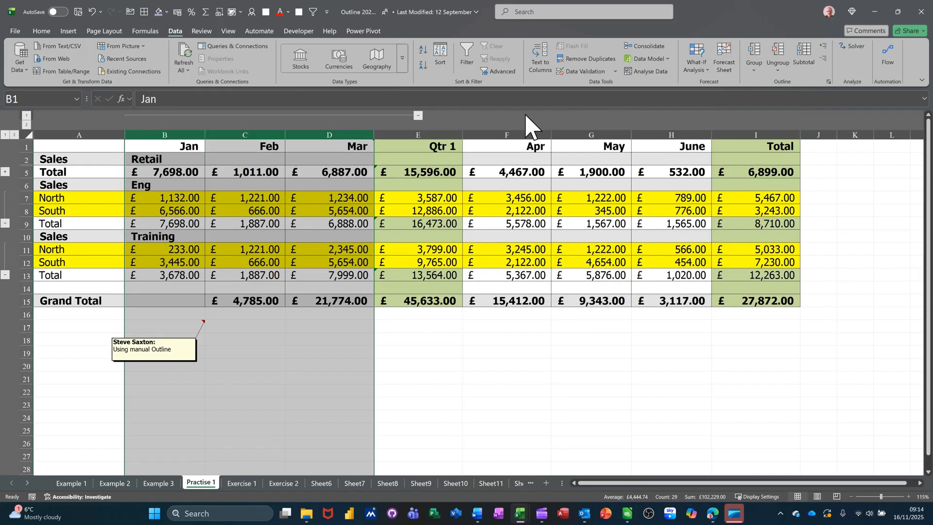
left_click_drag(509, 139, 660, 129)
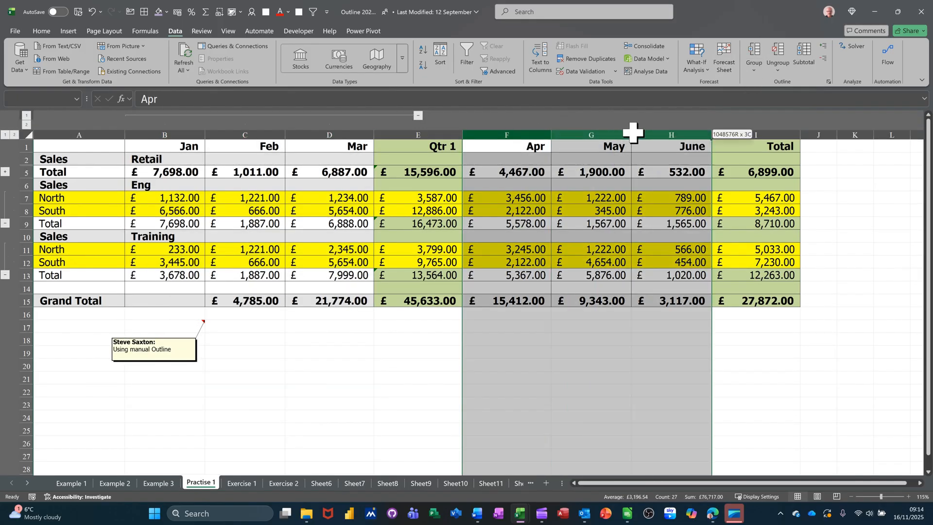
left_click(752, 60)
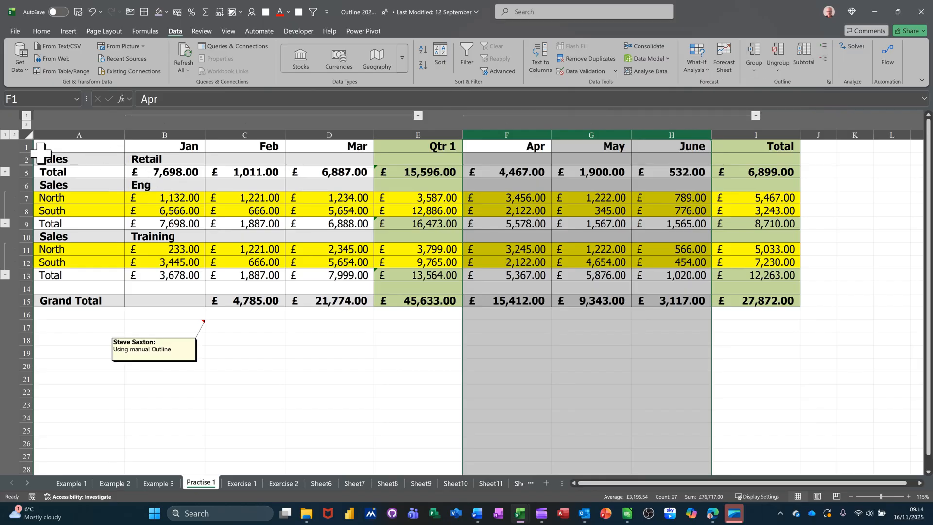
Check the new outline by collapsing all rows and columns to totals and expanding the groups back to full detail
left_click(5, 134)
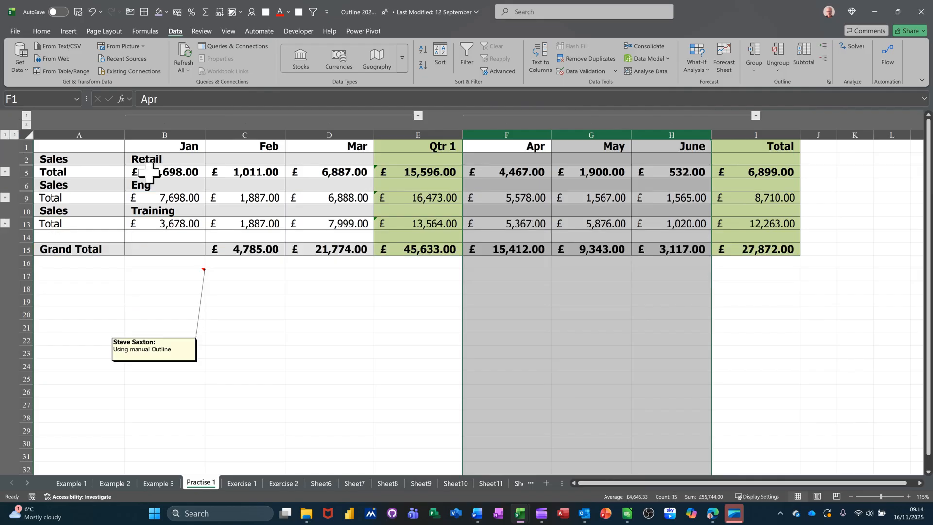
left_click(26, 116)
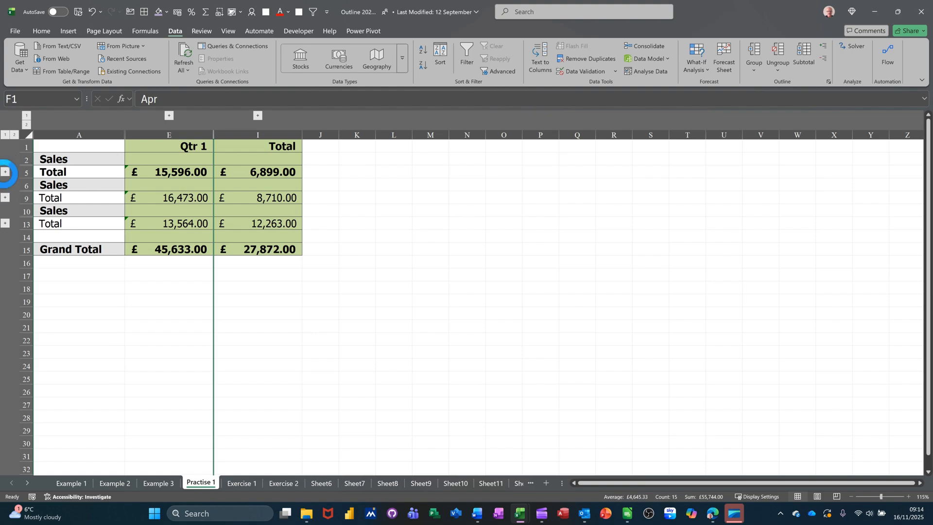
left_click(5, 172)
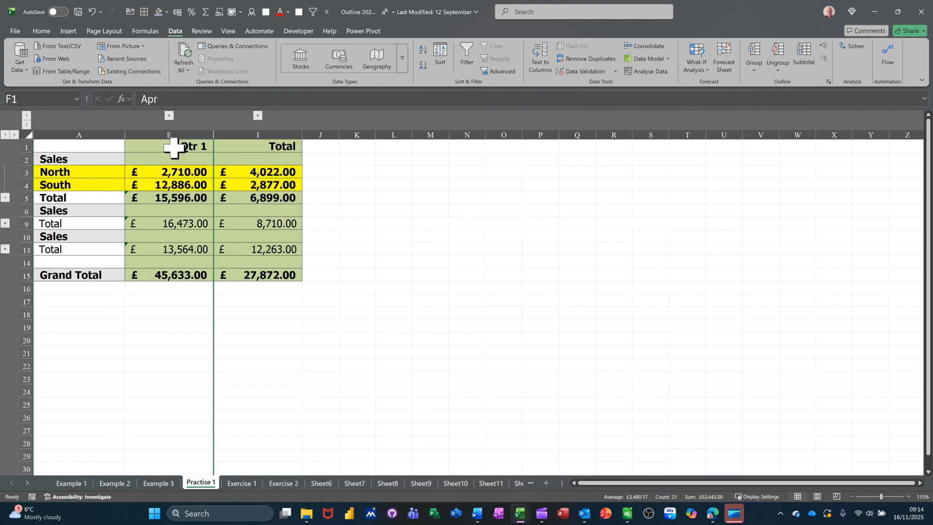
left_click(170, 116)
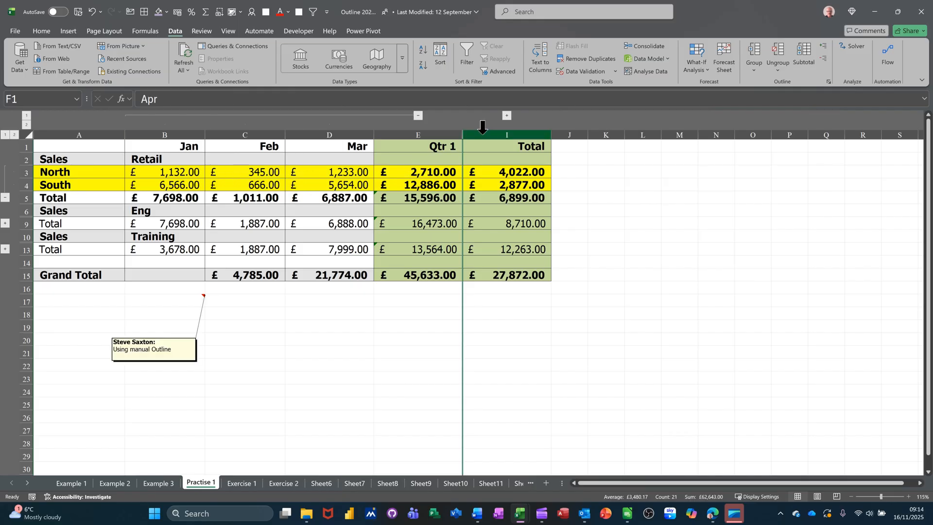
left_click(507, 115)
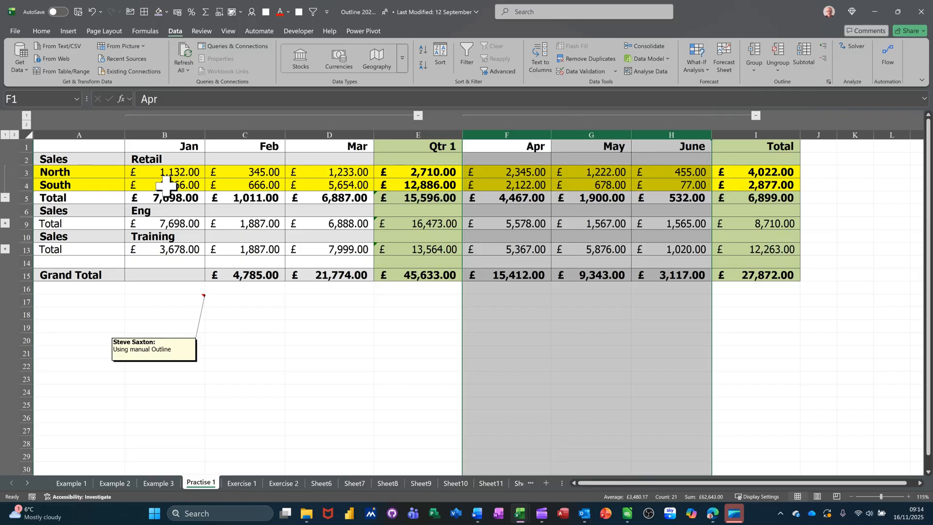
left_click(16, 135)
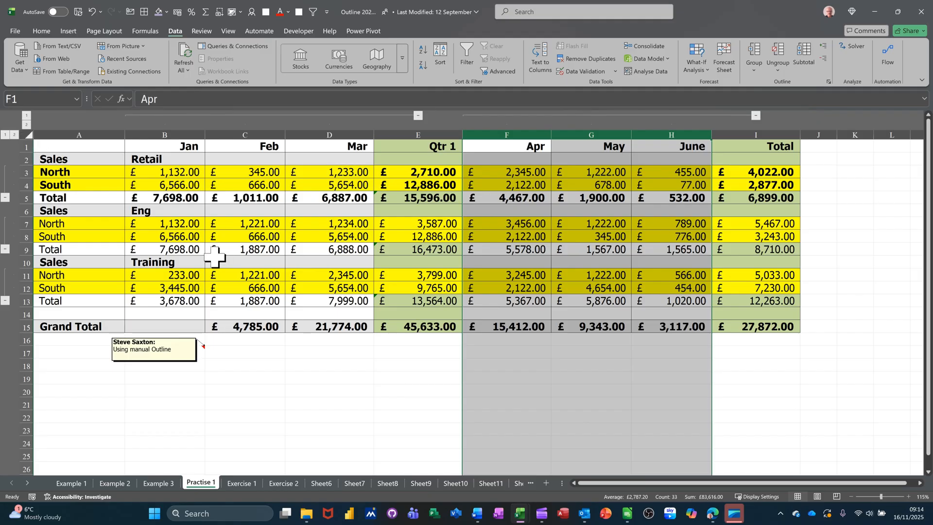
left_click(283, 241)
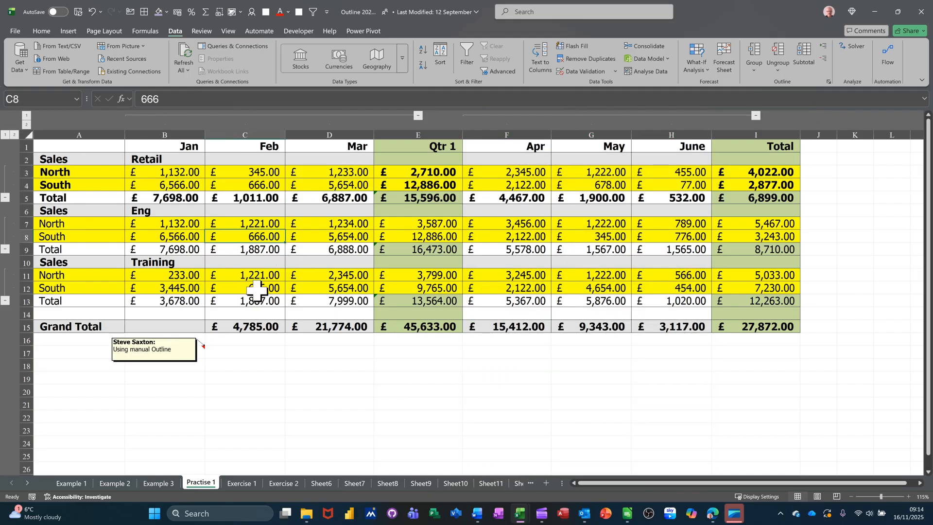
View the attendance record task on the Exercise 1 sheet and return to the Practise 1 sheet
left_click(238, 483)
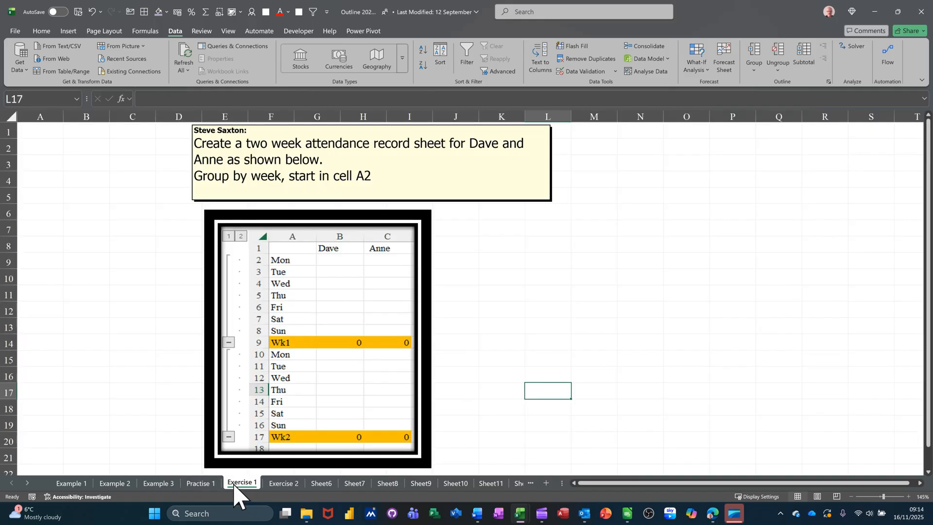
left_click(193, 484)
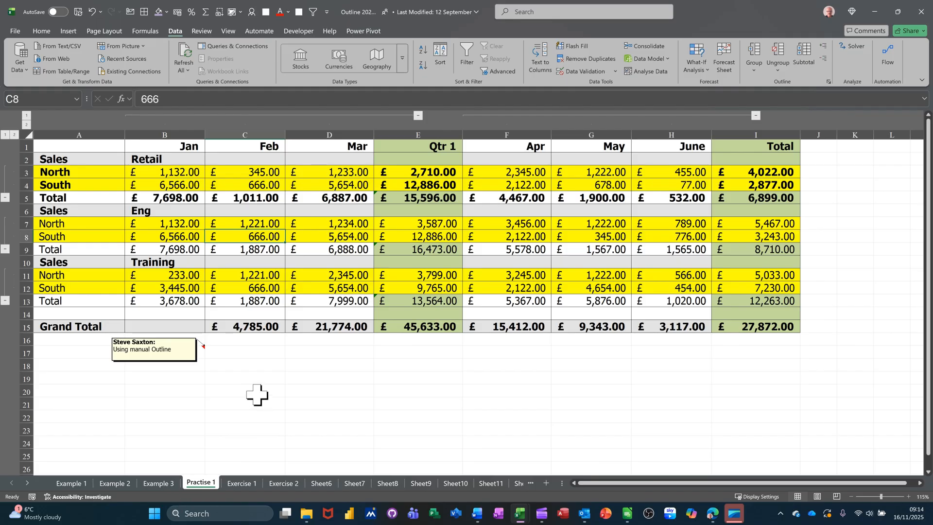
On the Example 3 sheet, collapse the rows to outline level 2 so only building subtotals and location totals show
left_click(156, 484)
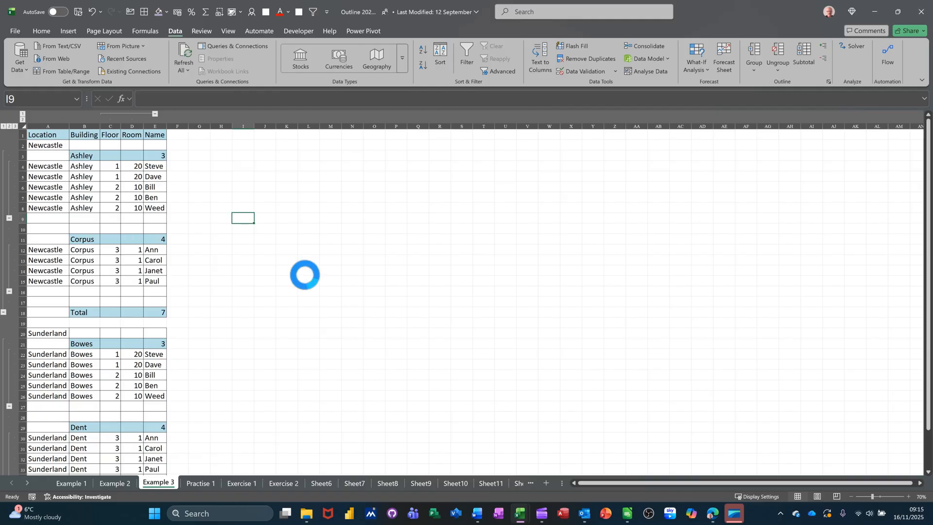
scroll(305, 275, "up", 3, "ctrl")
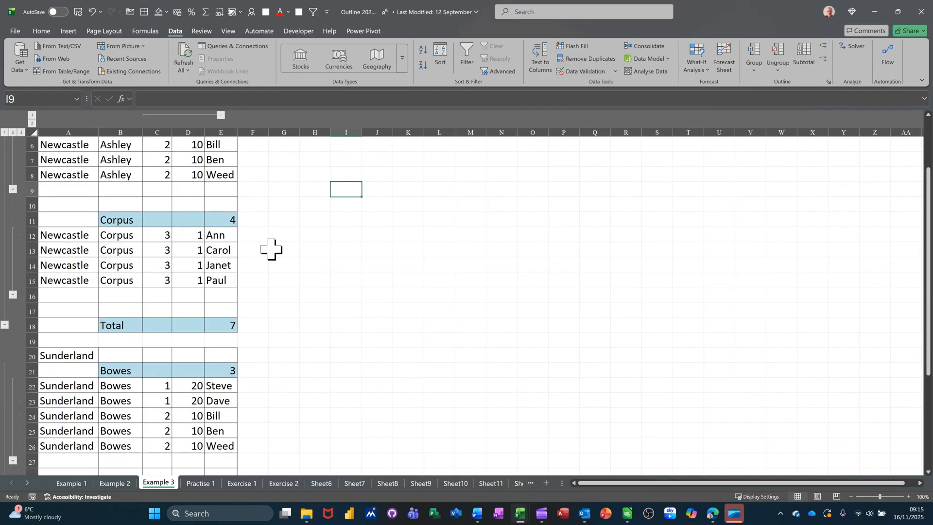
scroll(262, 243, "up", 2)
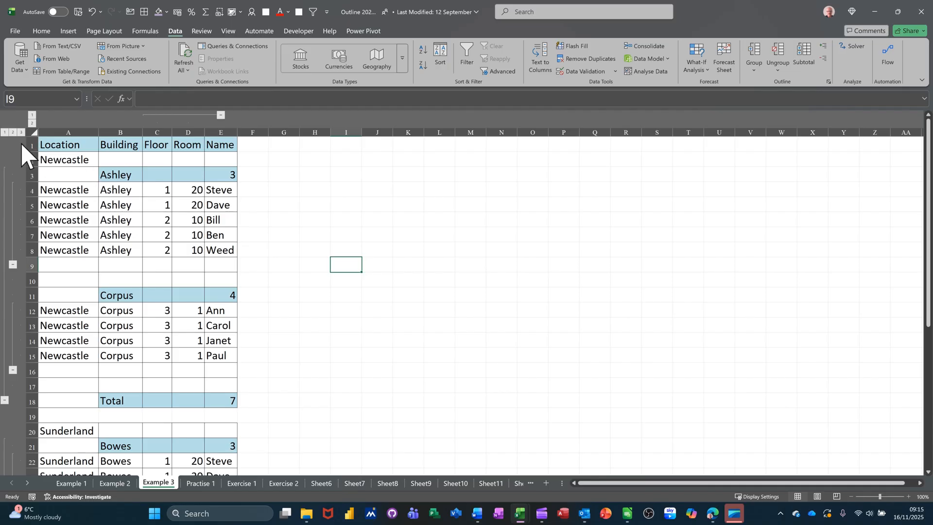
left_click(12, 132)
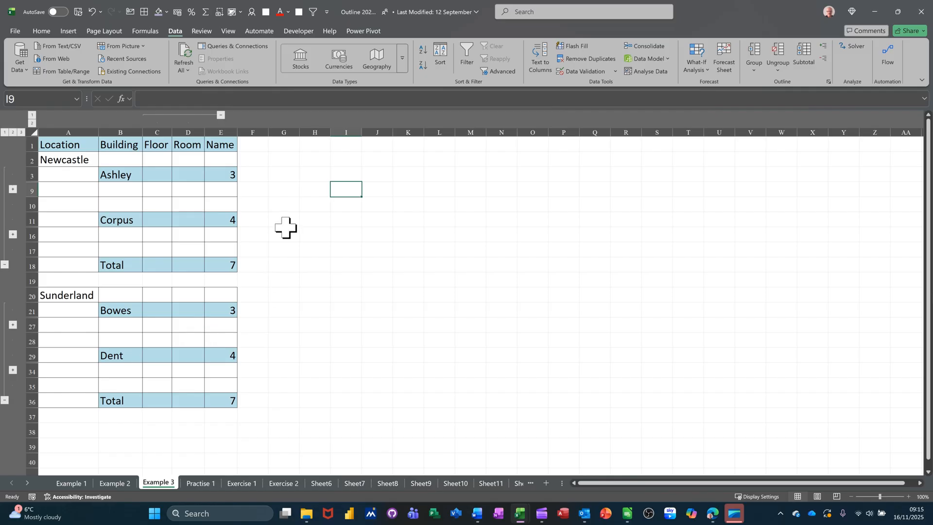
Save the collapsed outline on the Example 3 sheet as a custom view named Summary
left_click(227, 30)
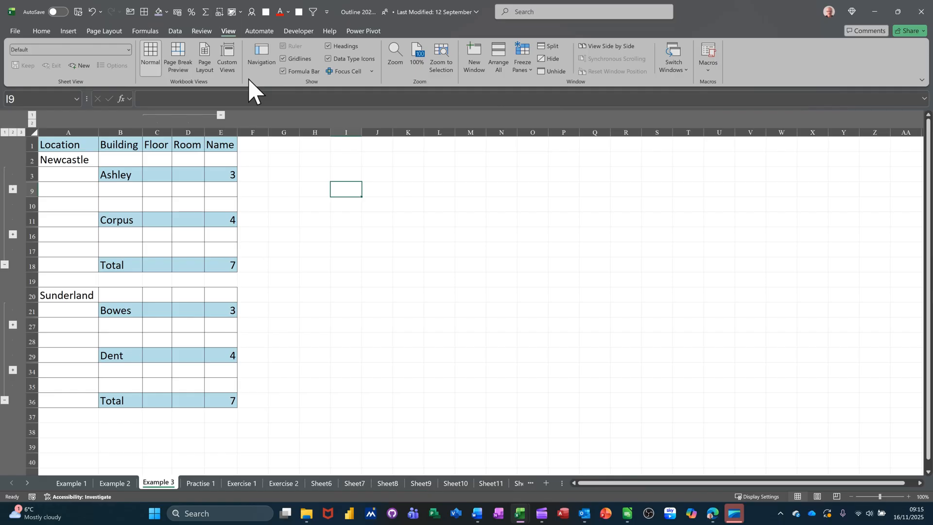
left_click(233, 56)
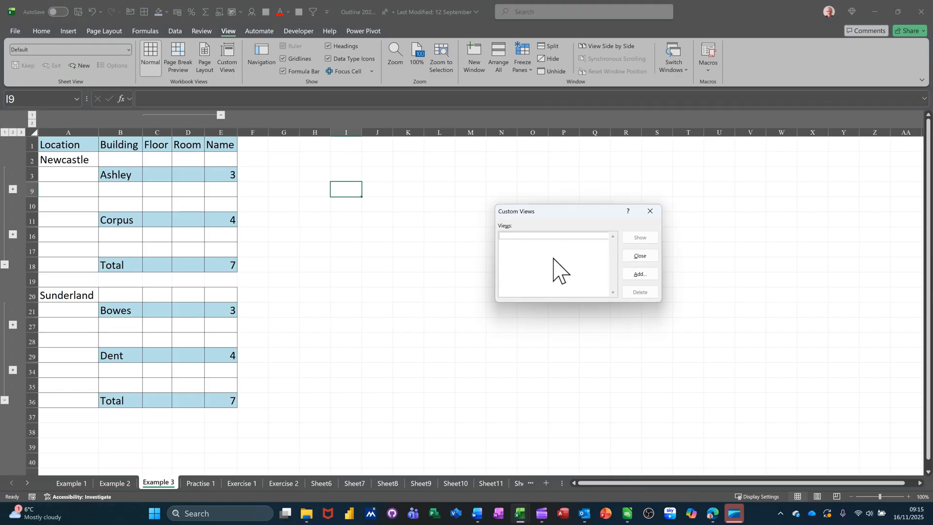
left_click(638, 274)
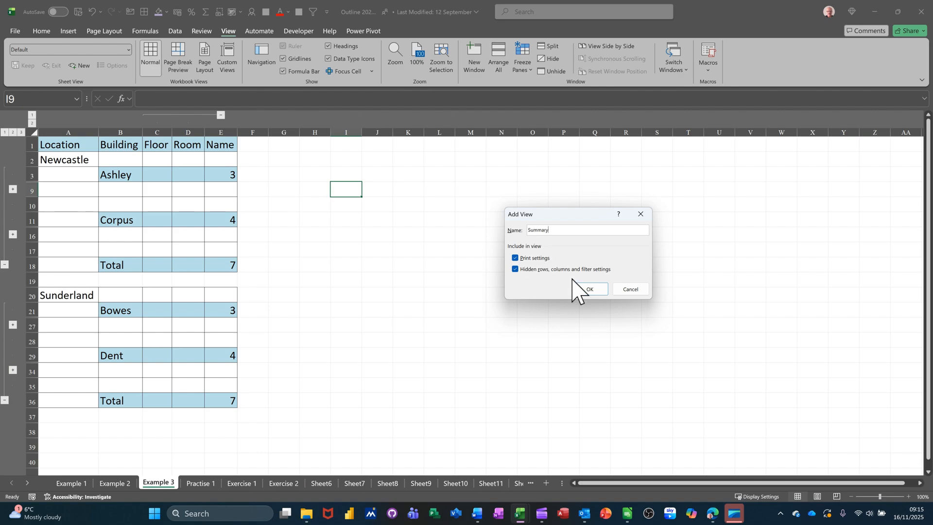
left_click(586, 290)
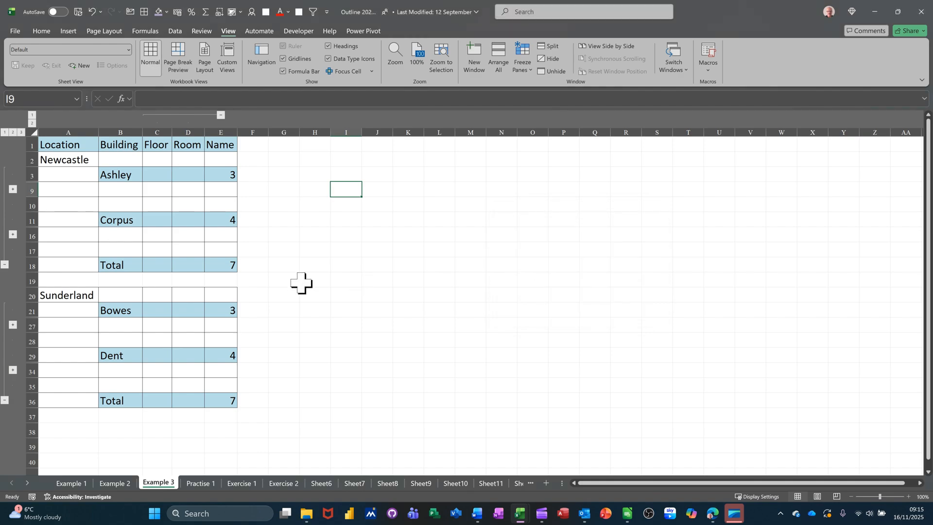
Expand the Ashley building's detail rows and save that layout as a custom view named Newcastle
left_click(13, 190)
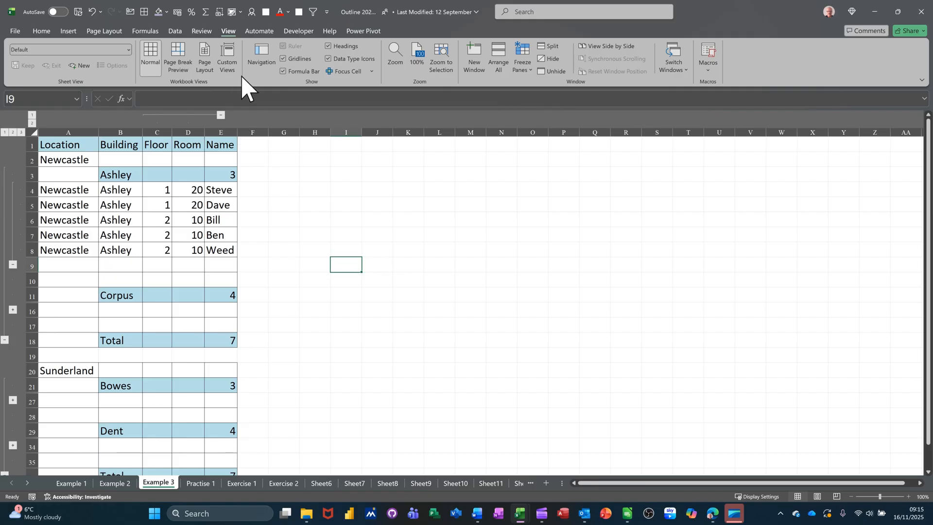
left_click(232, 62)
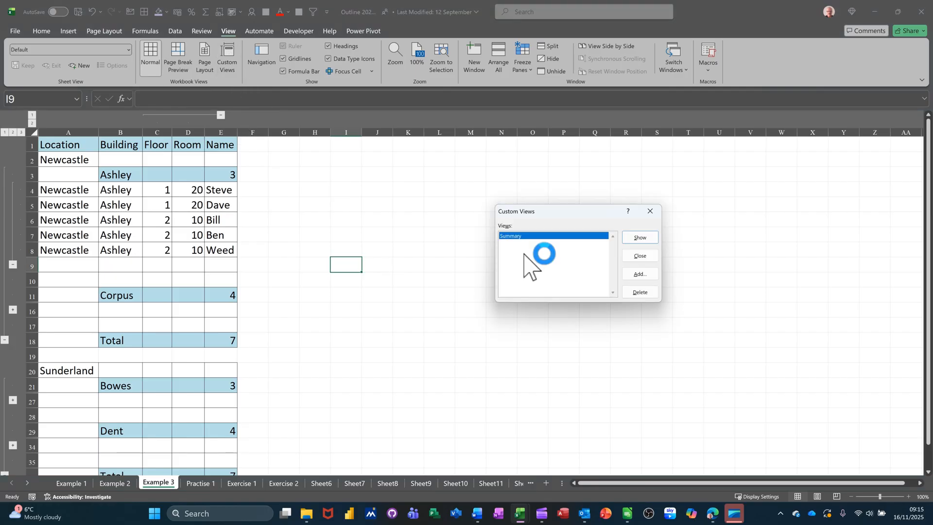
left_click(633, 275)
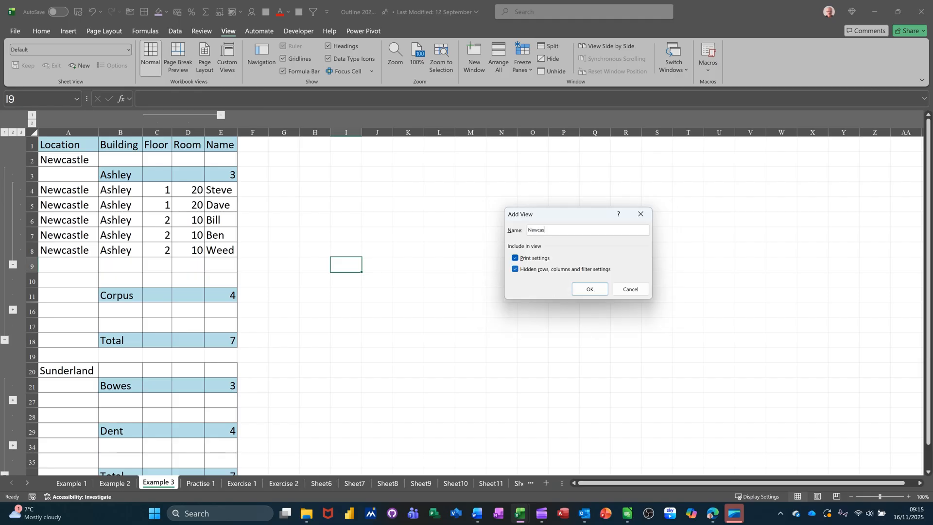
left_click(589, 289)
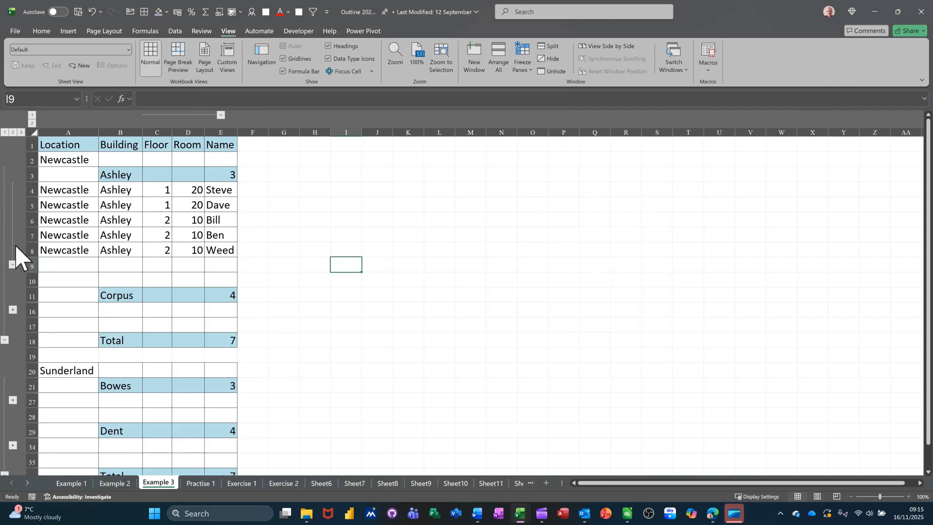
Collapse the Ashley rows, expand the Bowes building's rows, and save the layout as a custom view named Sunderland
left_click(12, 264)
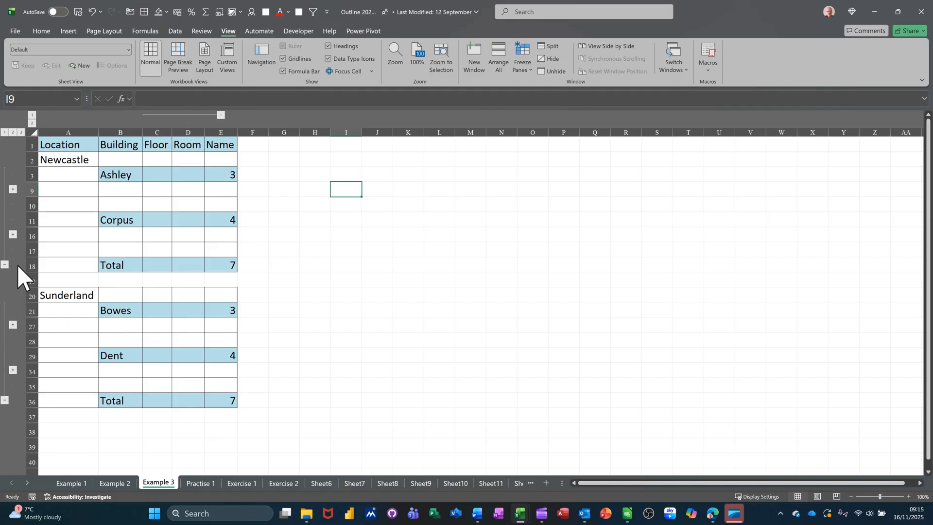
left_click(14, 326)
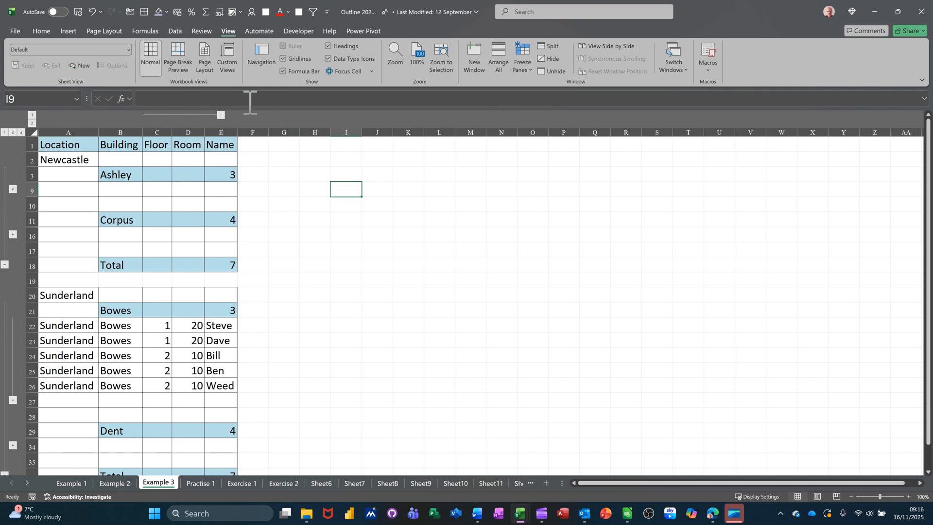
left_click(227, 55)
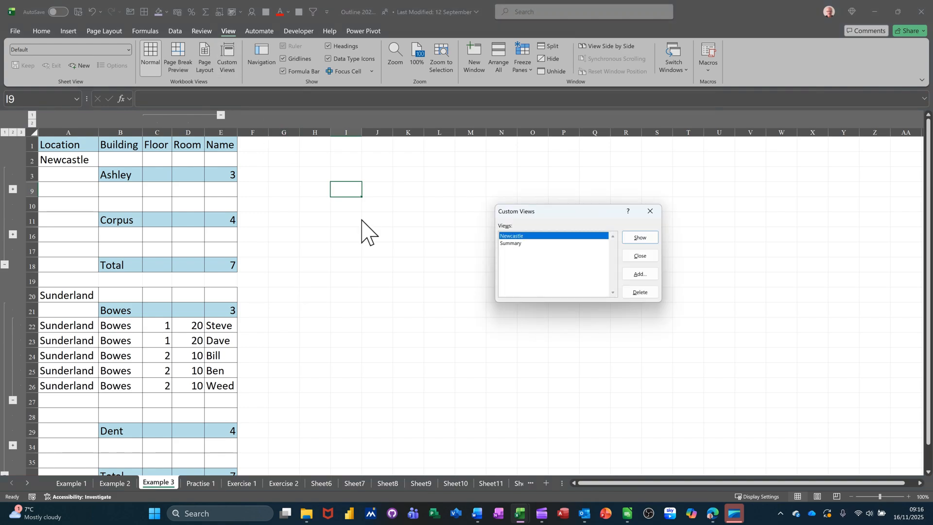
left_click(638, 275)
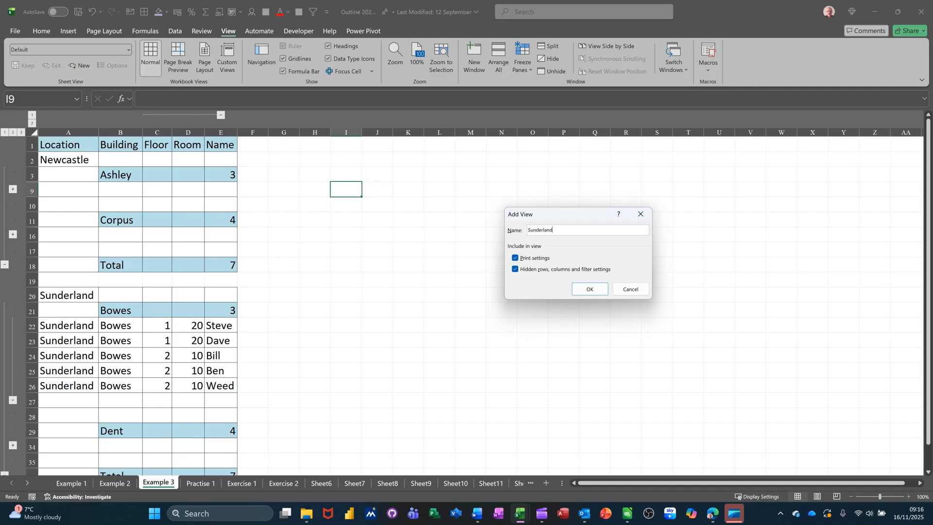
left_click(593, 289)
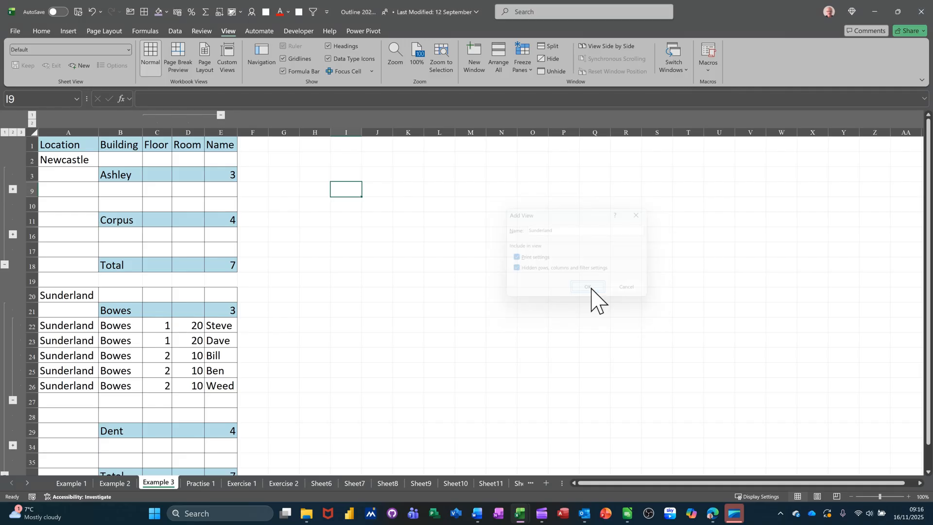
Leave only the Dent building's detail rows expanded, with Bowes collapsed, and save the layout as a custom view named Dent
left_click(12, 400)
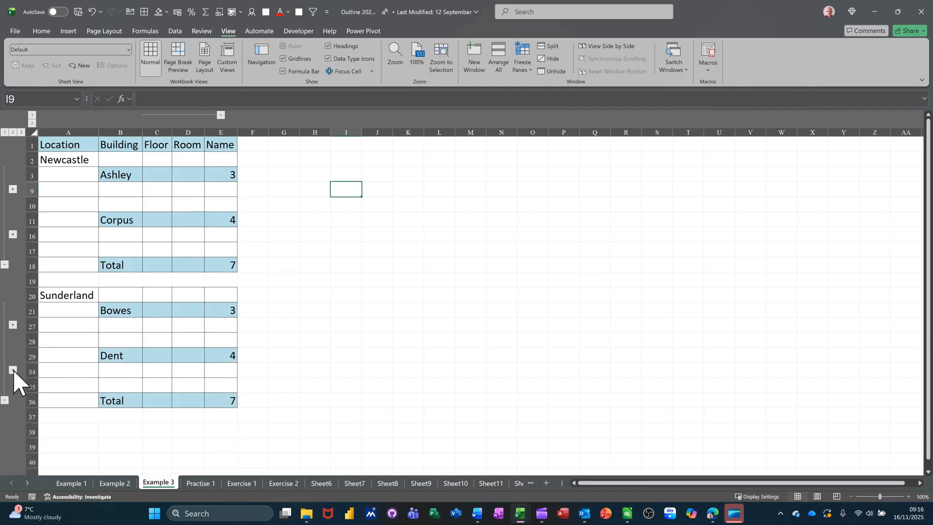
left_click(13, 369)
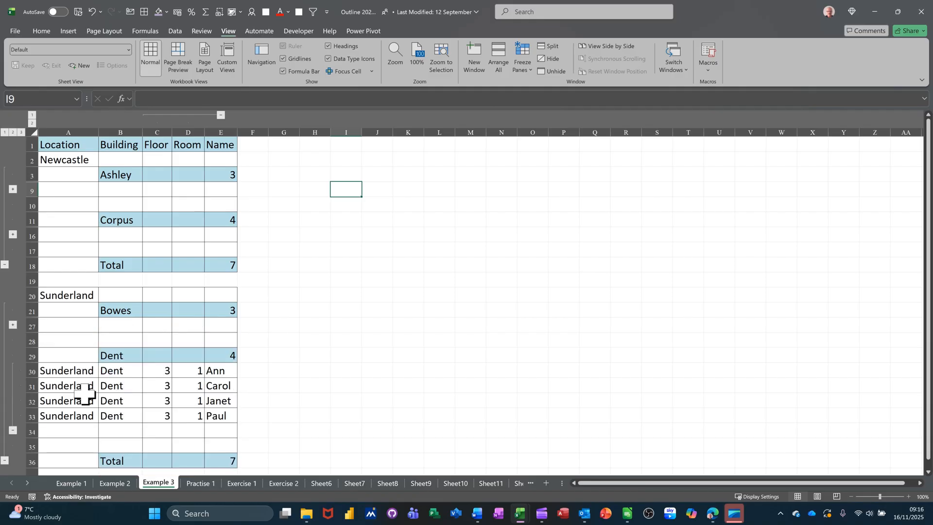
left_click(12, 325)
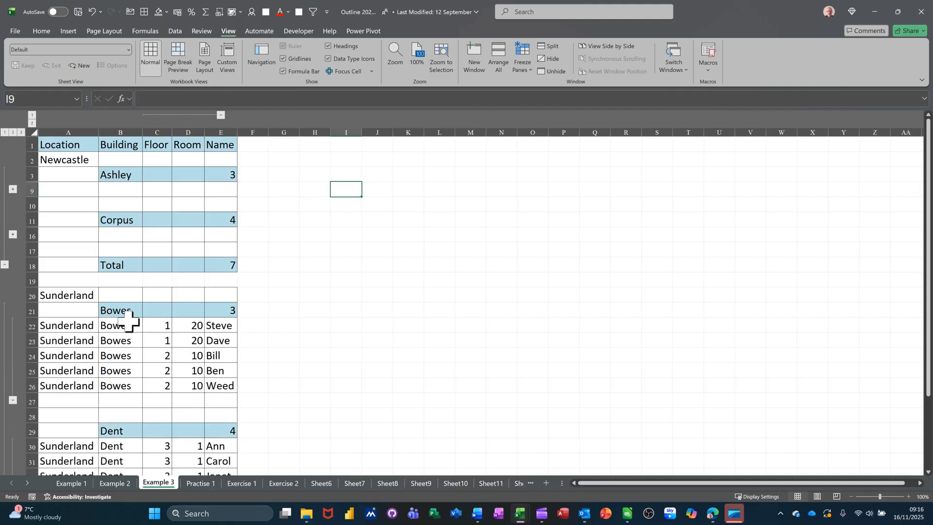
scroll(126, 324, "down", 2)
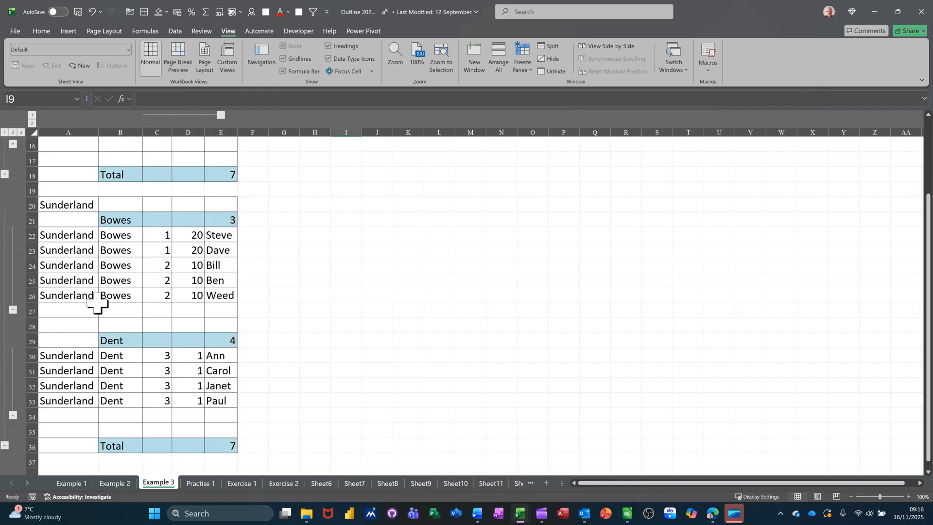
left_click(13, 310)
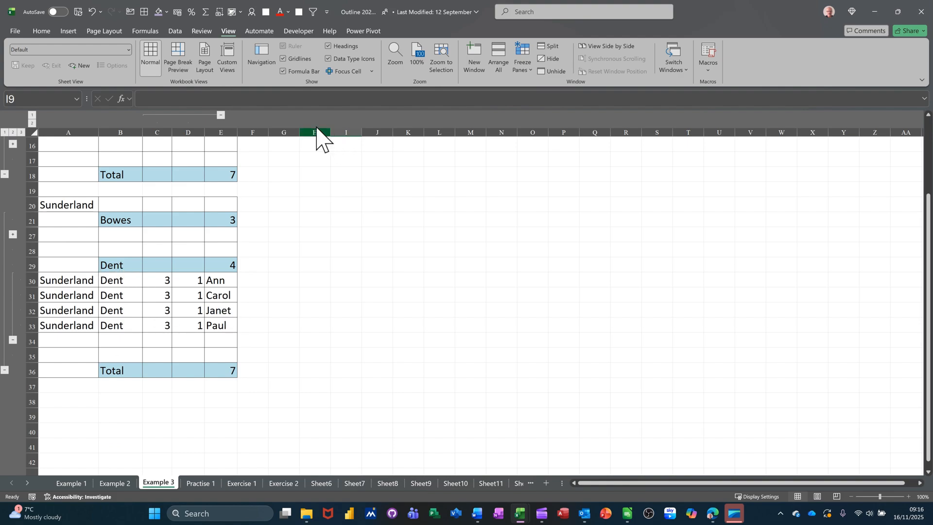
left_click(234, 67)
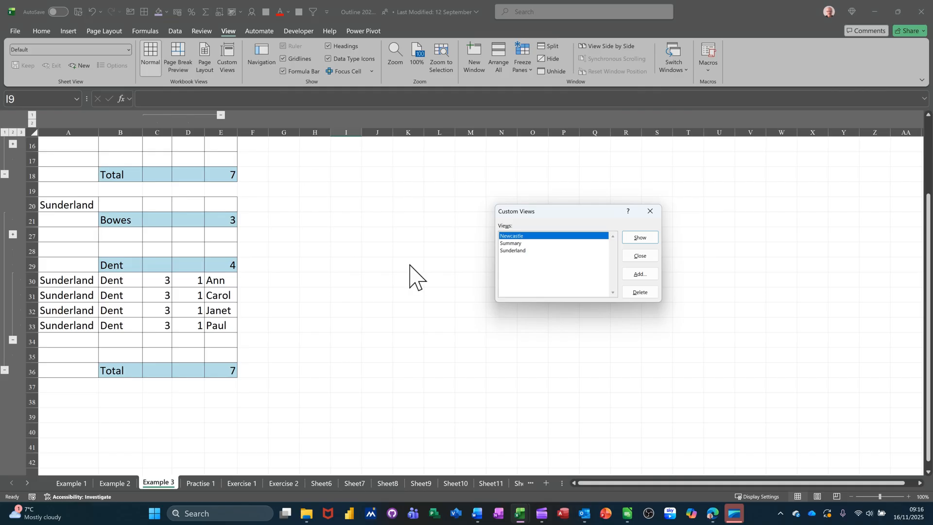
left_click(637, 275)
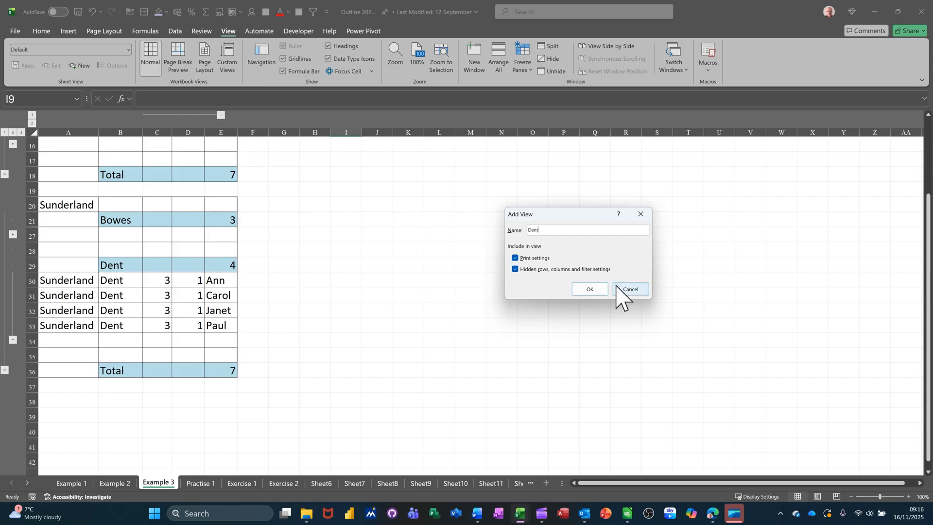
left_click(590, 289)
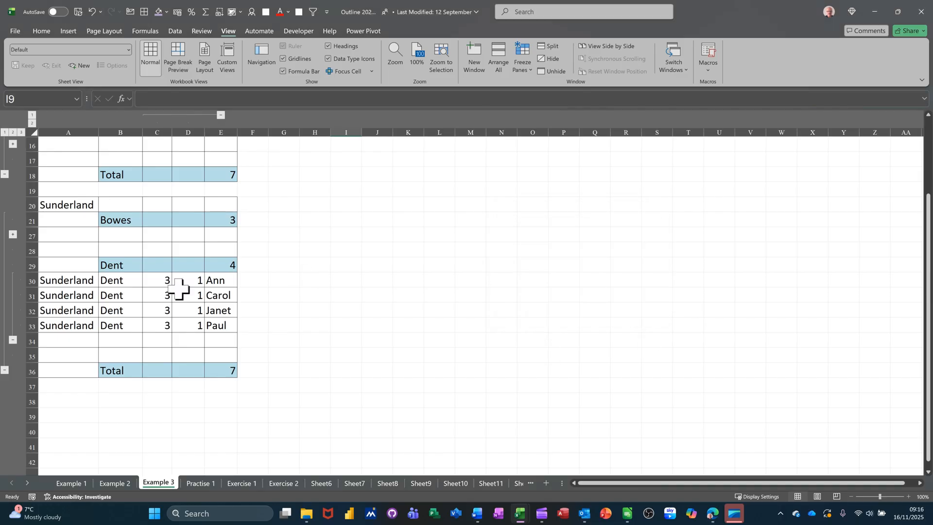
Collapse the Dent rows and expand the whole row outline to level 3 for full detail
left_click(12, 340)
scroll(108, 308, "up", 5)
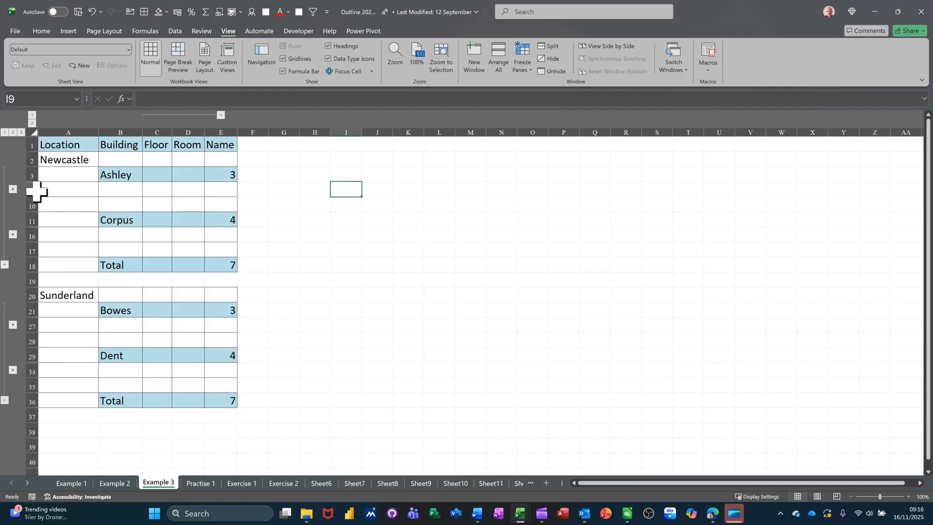
left_click(21, 133)
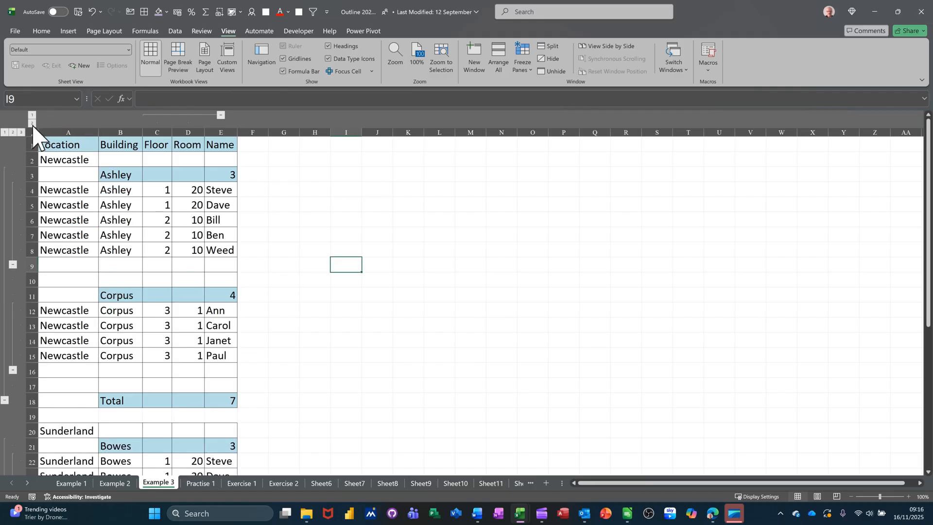
left_click(301, 204)
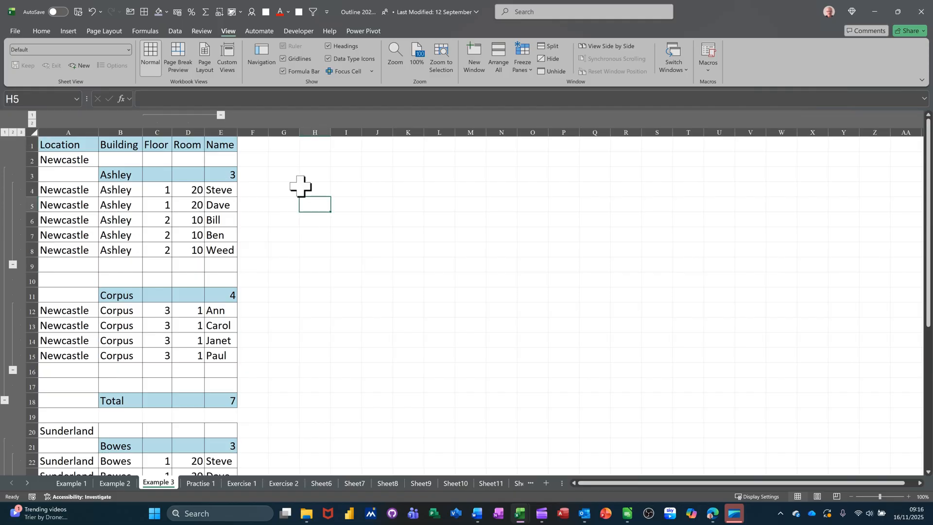
Show the Dent custom view and check which rows are expanded across the Newcastle and Sunderland sections
left_click(234, 68)
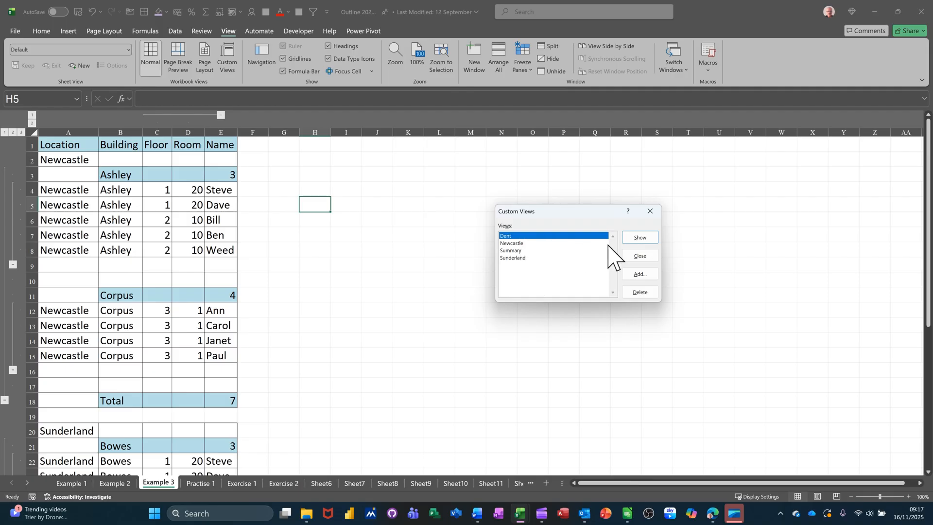
left_click(638, 237)
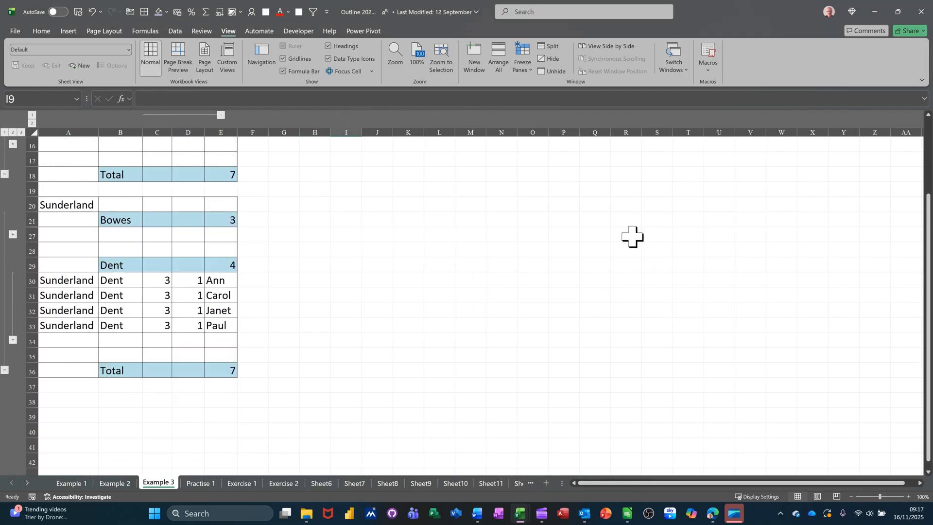
scroll(390, 246, "up", 2)
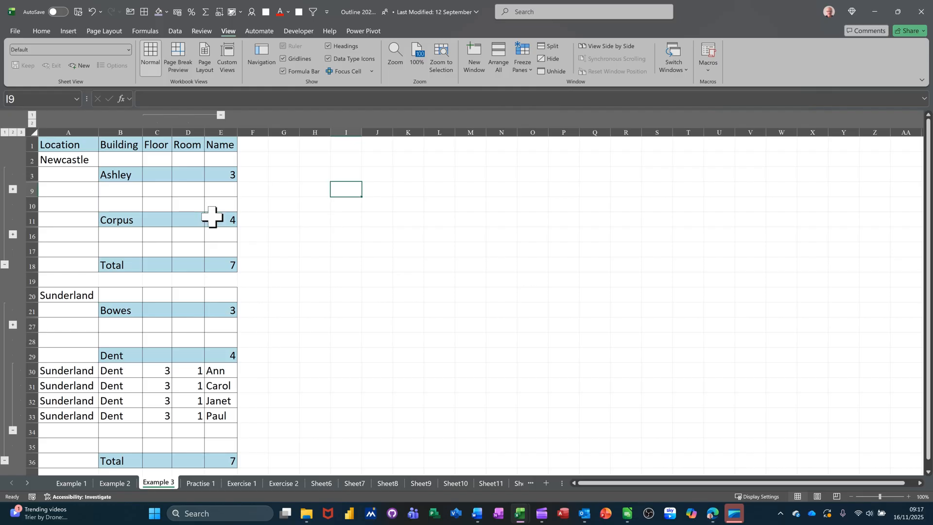
scroll(268, 313, "down", 2)
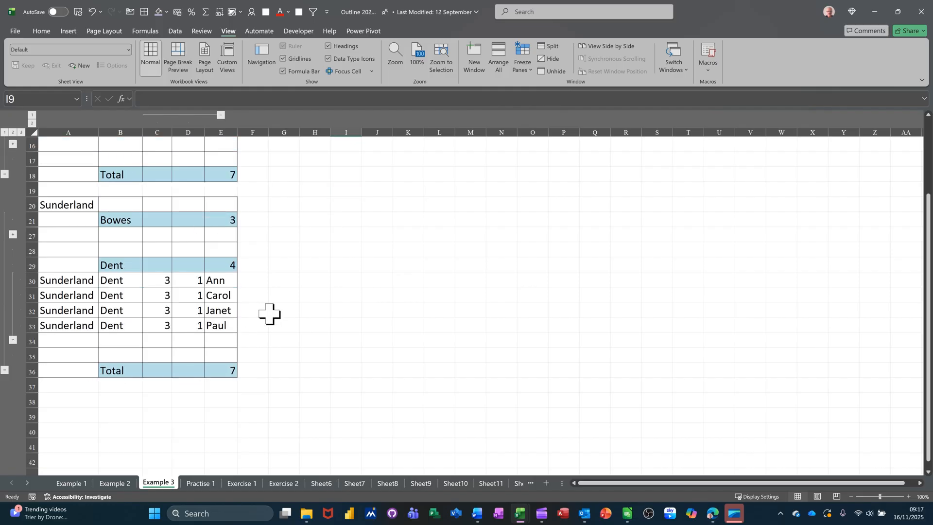
scroll(268, 313, "up", 1)
scroll(268, 313, "down", 2)
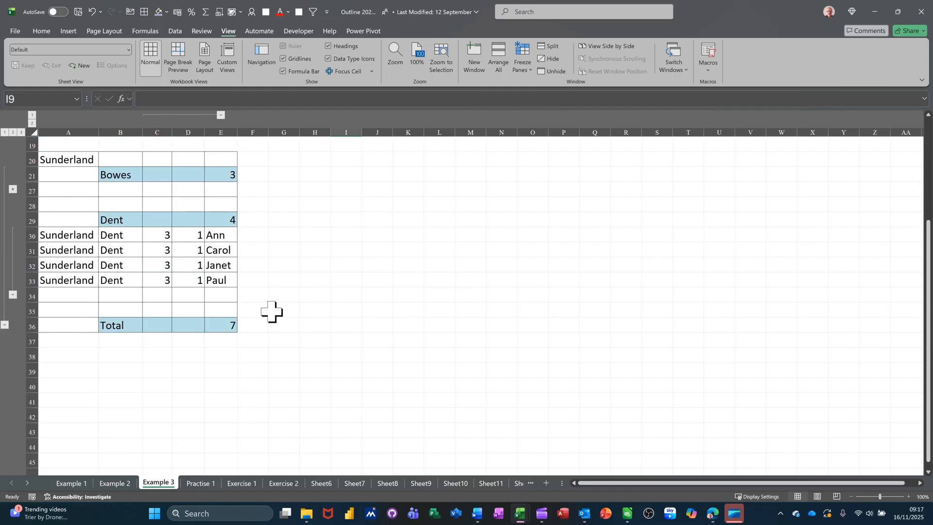
Switch the sheet to the Newcastle custom view and look through its rows
left_click(230, 60)
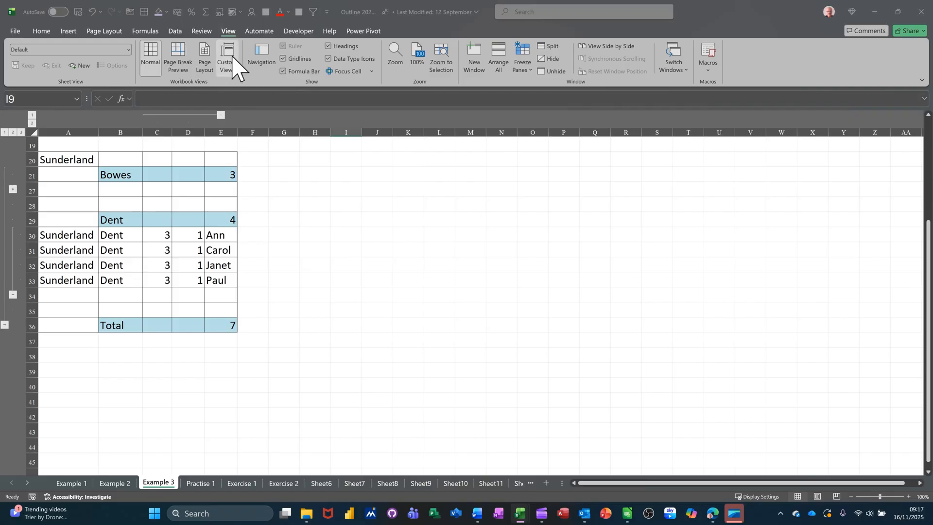
left_click(509, 243)
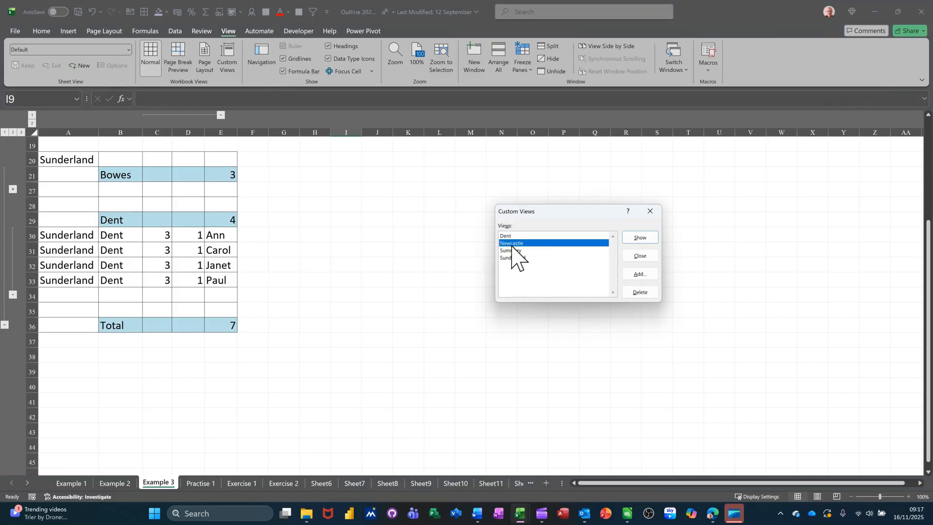
left_click(640, 238)
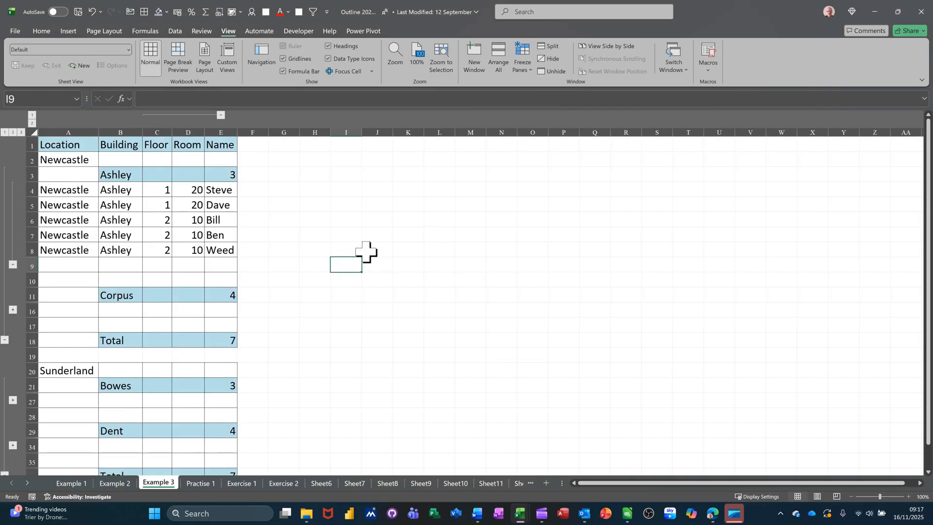
scroll(366, 252, "down", 5)
scroll(366, 251, "up", 5)
Apply the Summary custom view to return the sheet to building subtotals and location totals
left_click(228, 59)
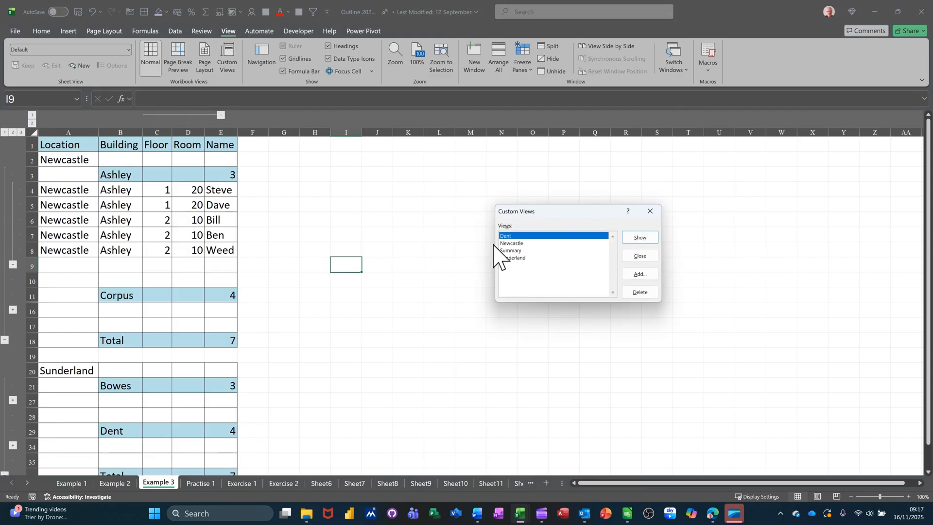
left_click(517, 251)
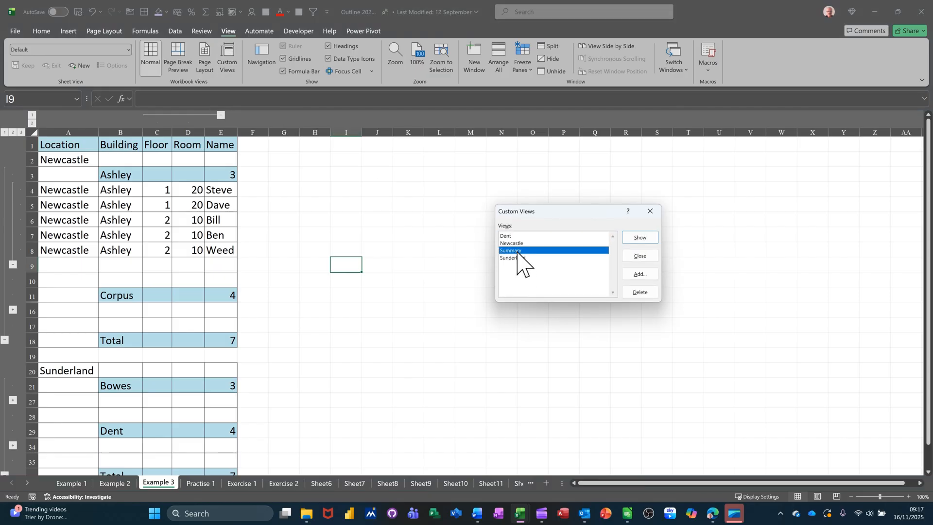
left_click(647, 240)
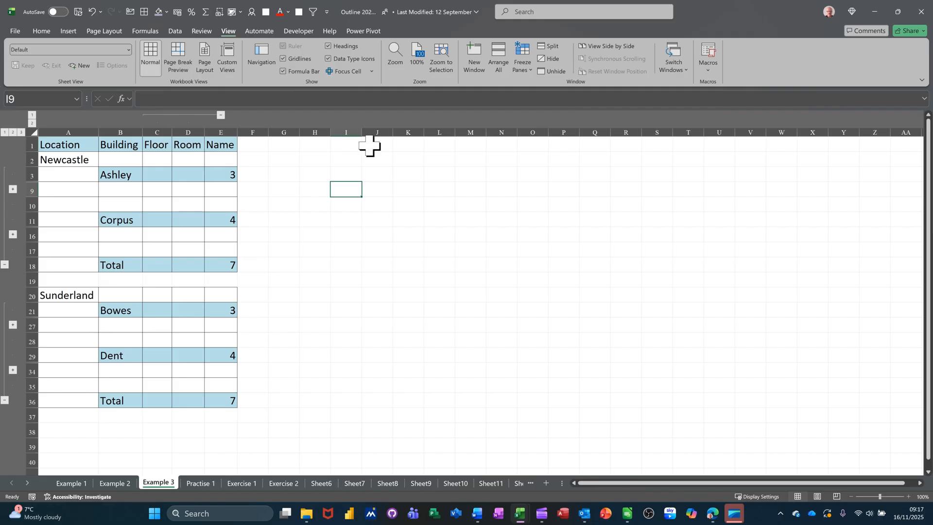
left_click(173, 31)
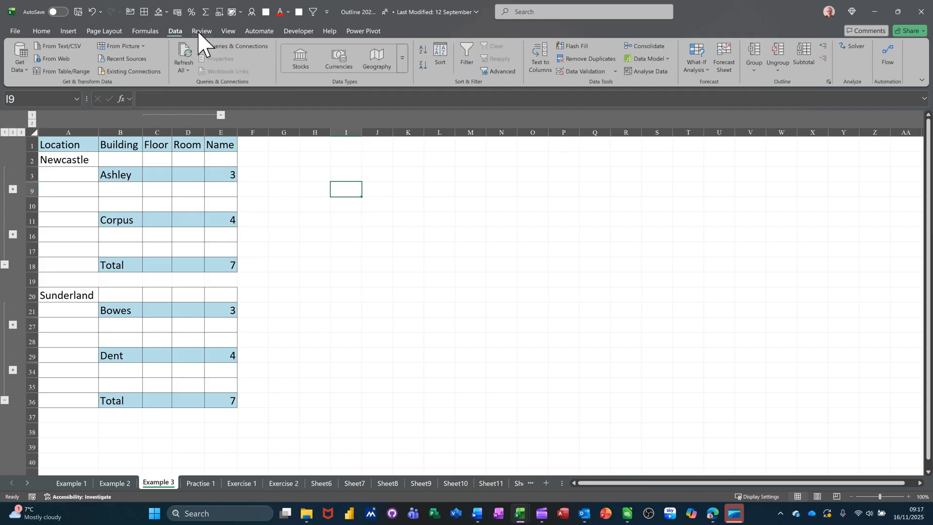